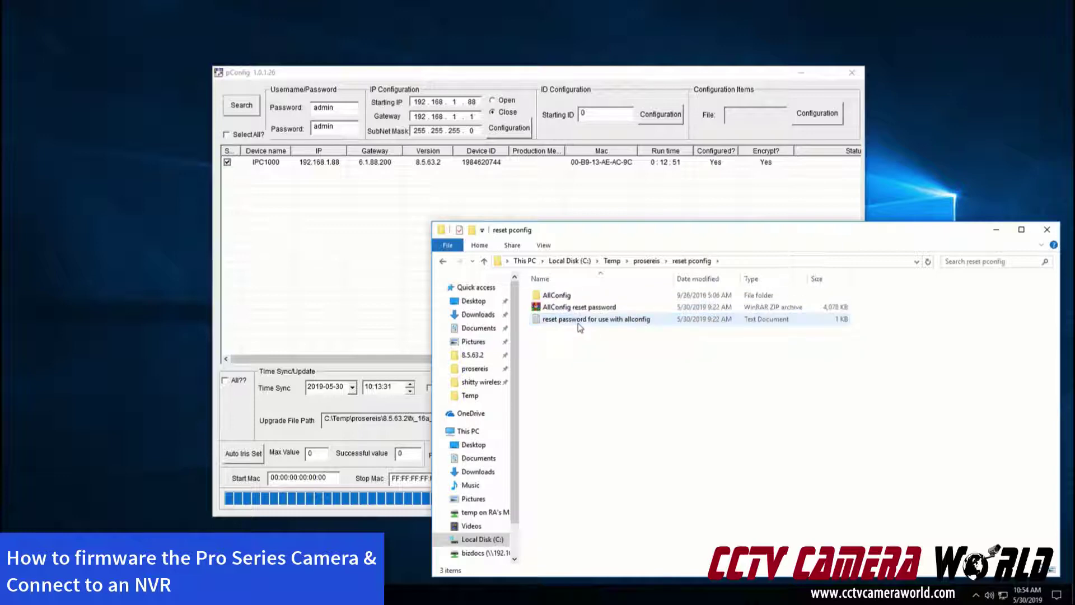
Open the AllConfig folder inside reset pconfig and close the running pConfig window
{"action": "double_click", "coordinate": [565, 296]}
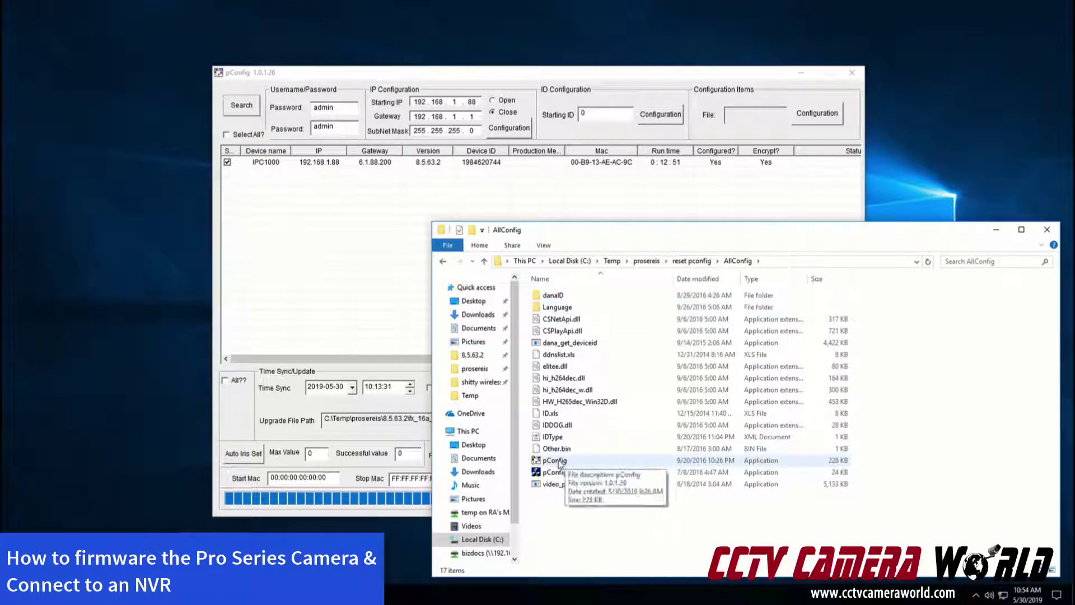
{"action": "left_click", "coordinate": [851, 73]}
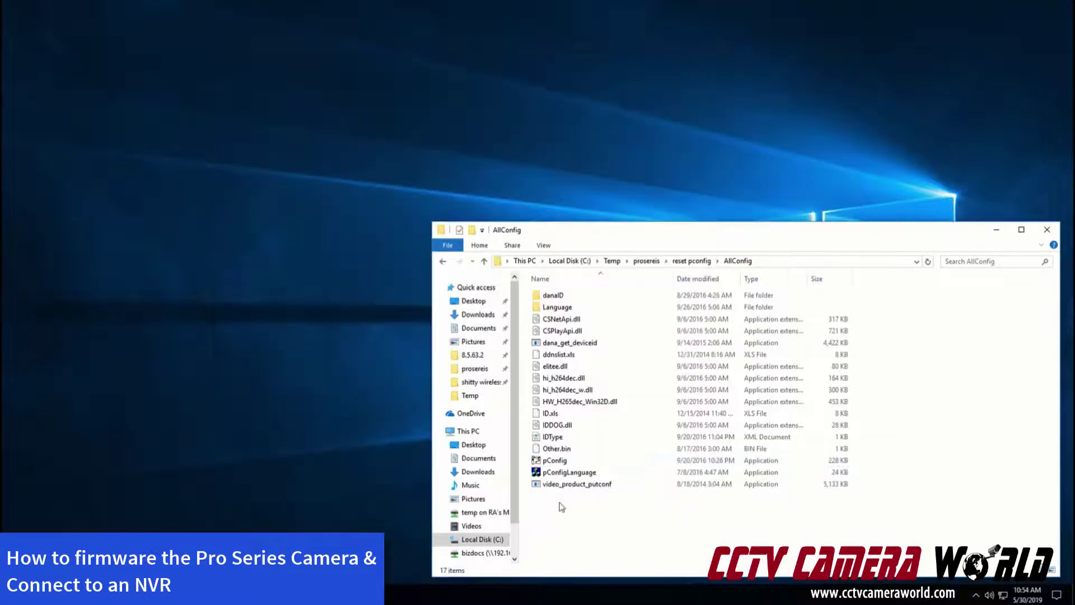
Relaunch pConfig, allow it through the firewall on public networks, and search for the IPC1000 camera
{"action": "double_click", "coordinate": [554, 460]}
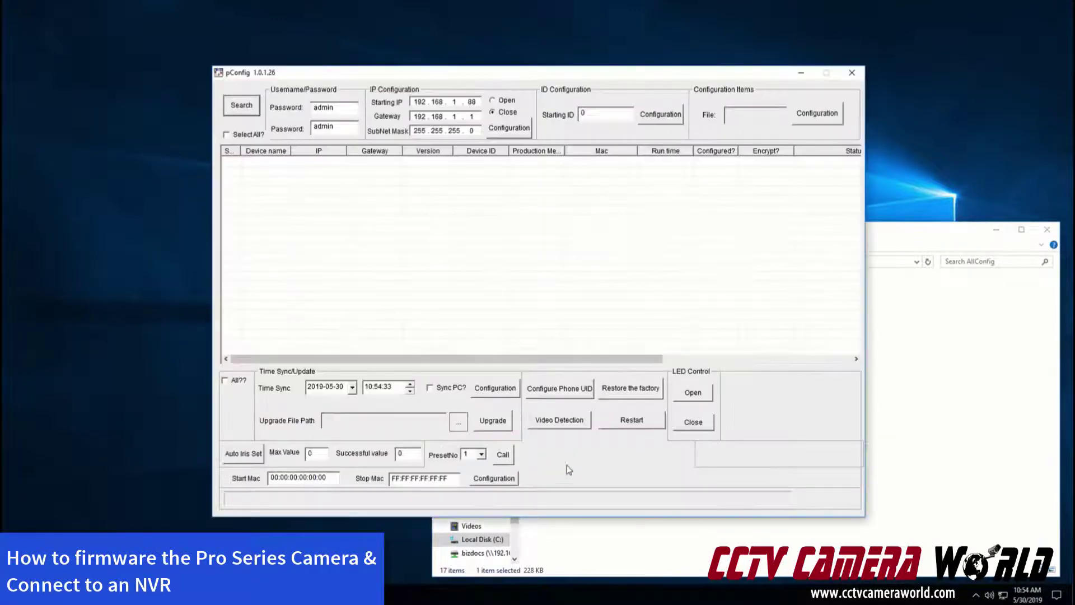
{"action": "left_click_drag", "start_coordinate": [627, 72], "coordinate": [932, 375]}
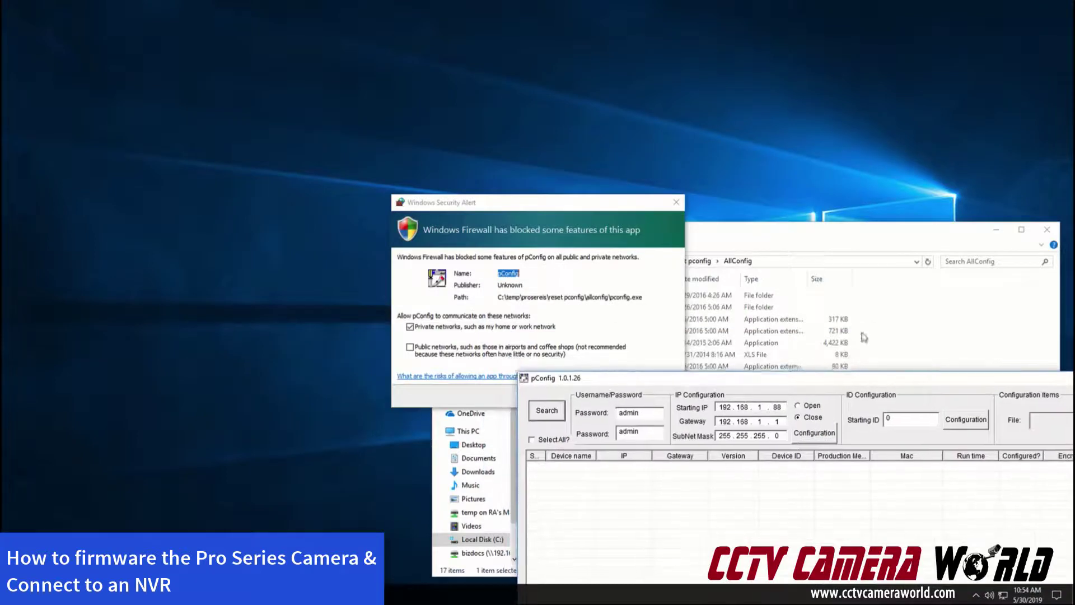
{"action": "left_click", "coordinate": [500, 208]}
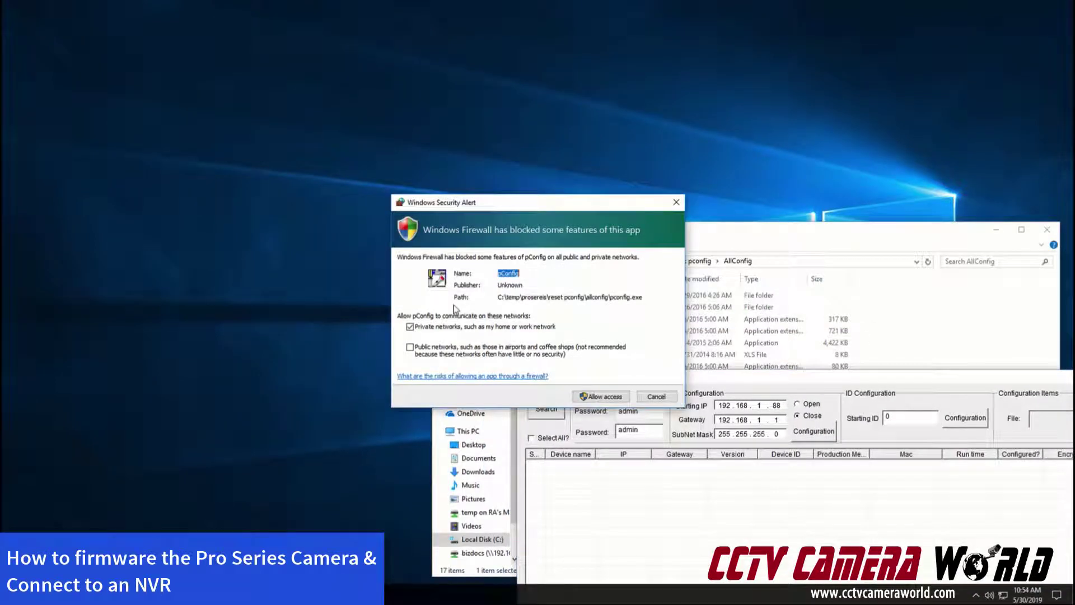
{"action": "left_click", "coordinate": [411, 348]}
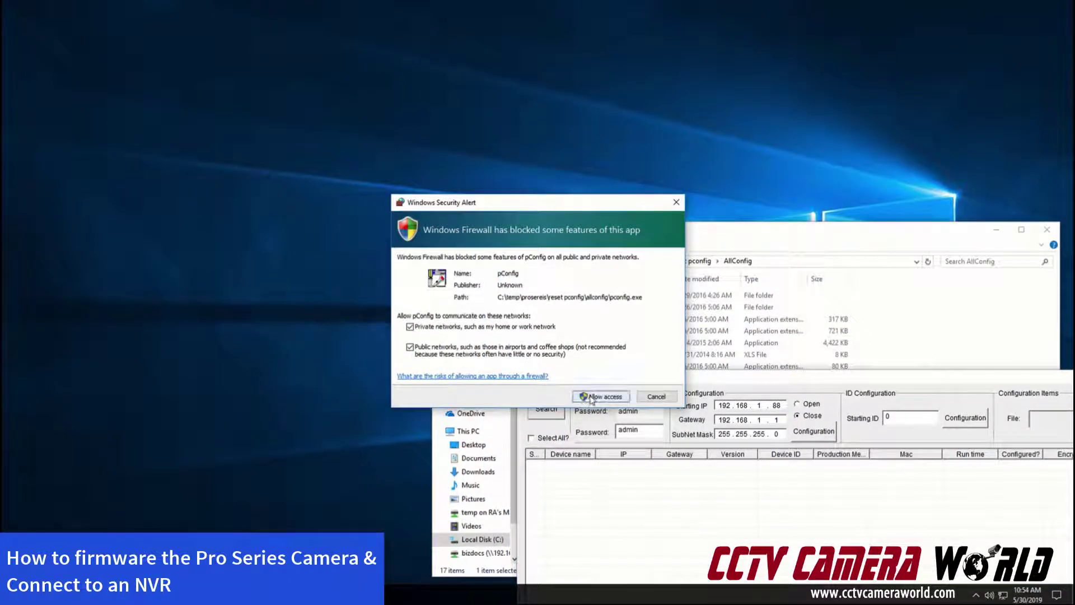
{"action": "left_click", "coordinate": [628, 397]}
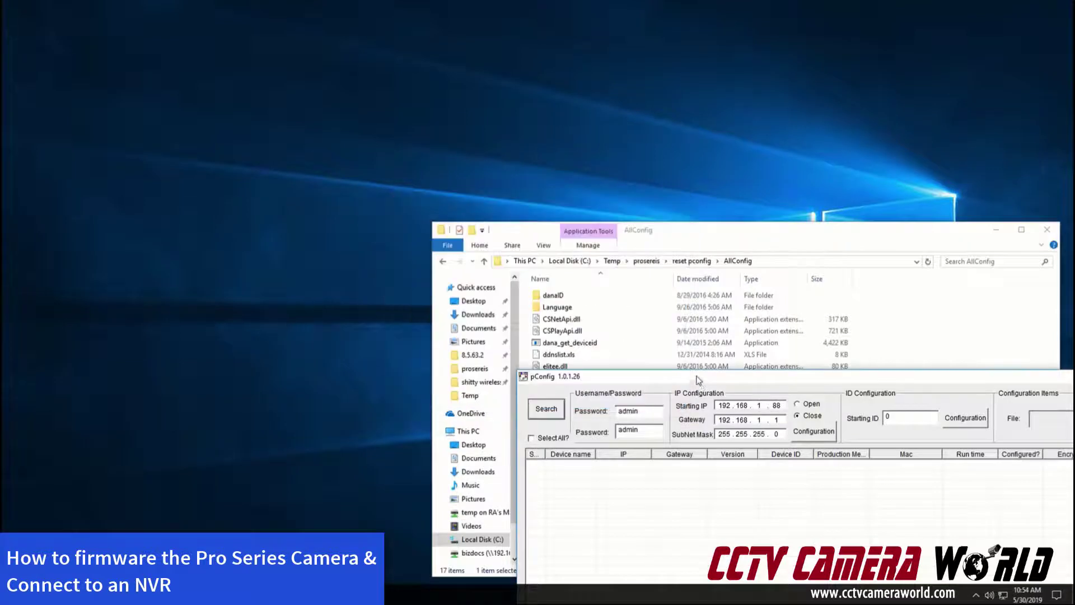
{"action": "left_click_drag", "start_coordinate": [698, 382], "coordinate": [390, 49]}
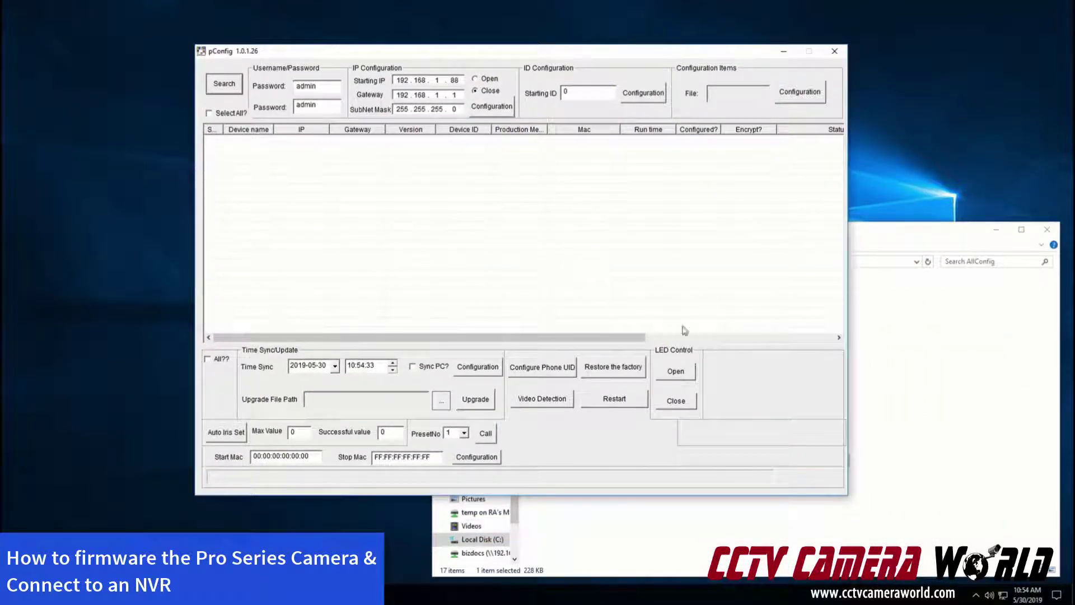
{"action": "left_click", "coordinate": [214, 87]}
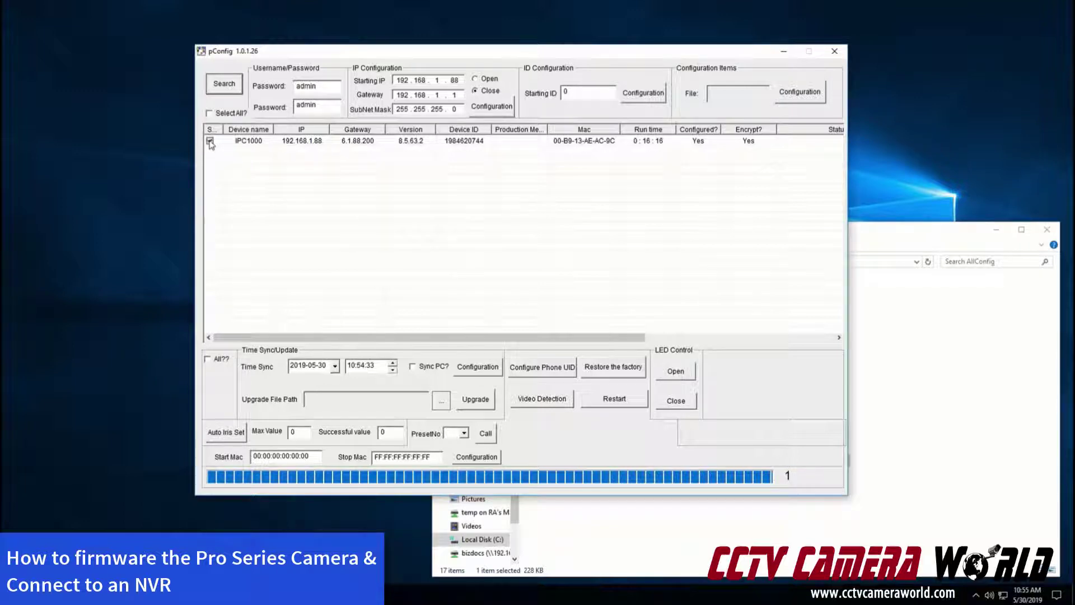
Open the 8.8.63.46 firmware folder under prosereis and copy its path
{"action": "left_click", "coordinate": [883, 380]}
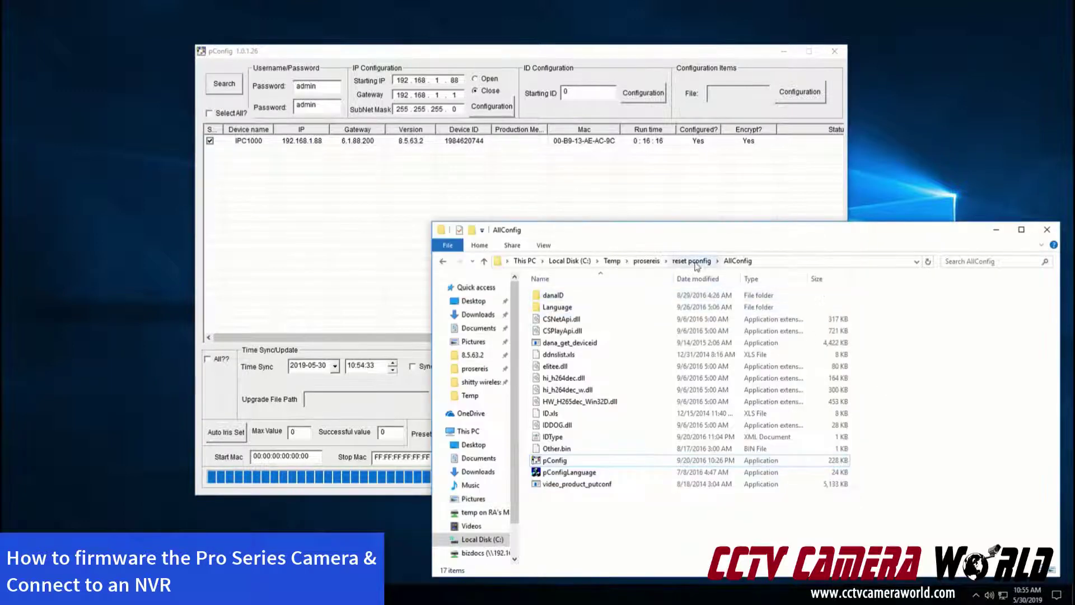
{"action": "left_click", "coordinate": [639, 266]}
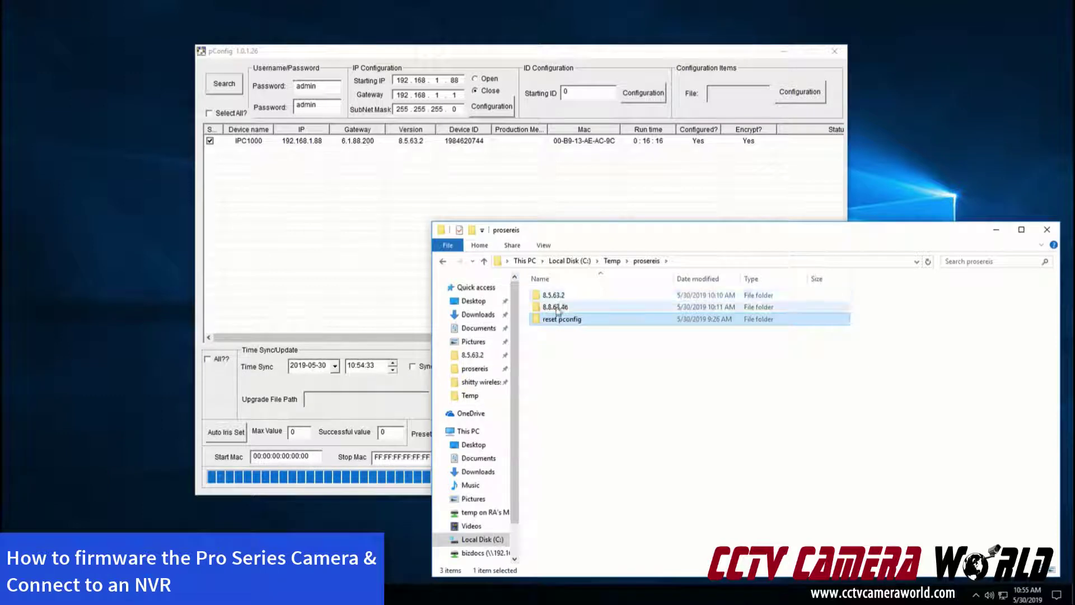
{"action": "double_click", "coordinate": [554, 307]}
{"action": "left_click", "coordinate": [723, 262]}
{"action": "key", "text": "ctrl+c"}
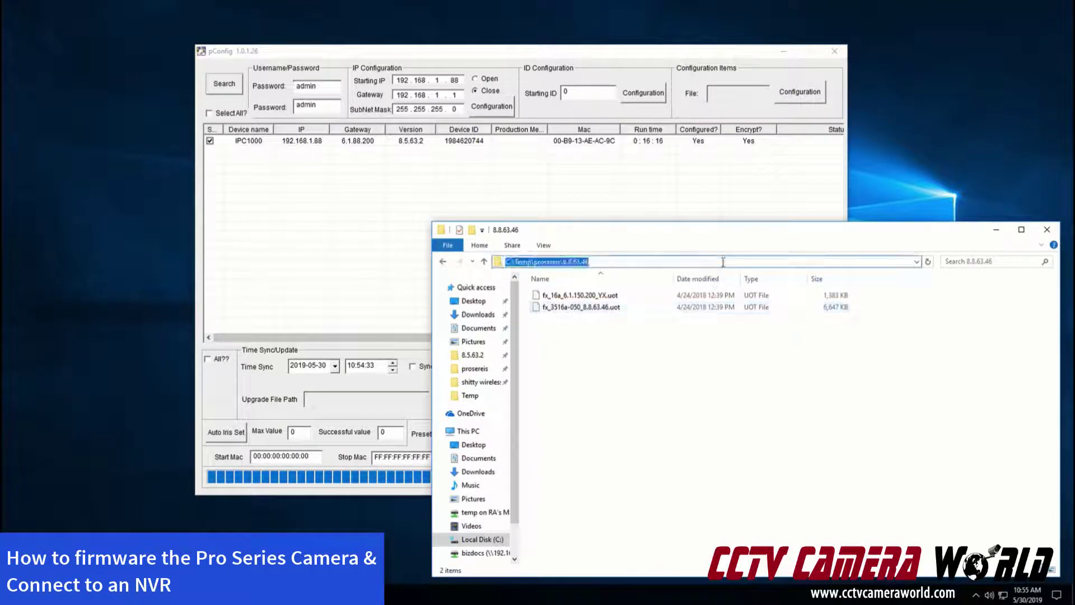
{"action": "left_click", "coordinate": [329, 246]}
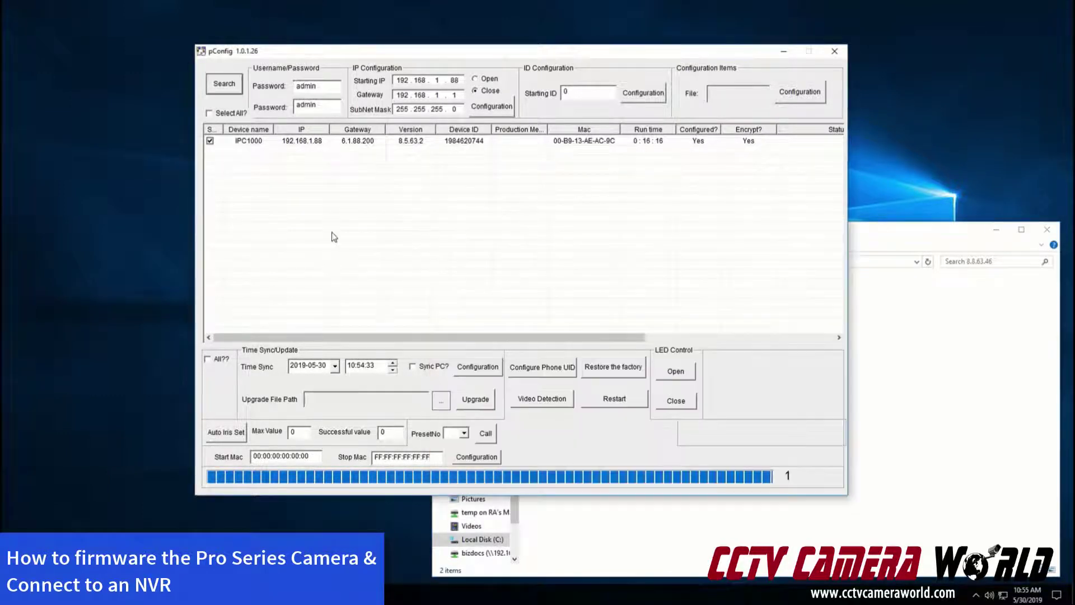
Set fx_3516a-050_8.8.63.46.uot as the kernel upgrade file and start upgrading IPC1000
{"action": "left_click", "coordinate": [266, 144]}
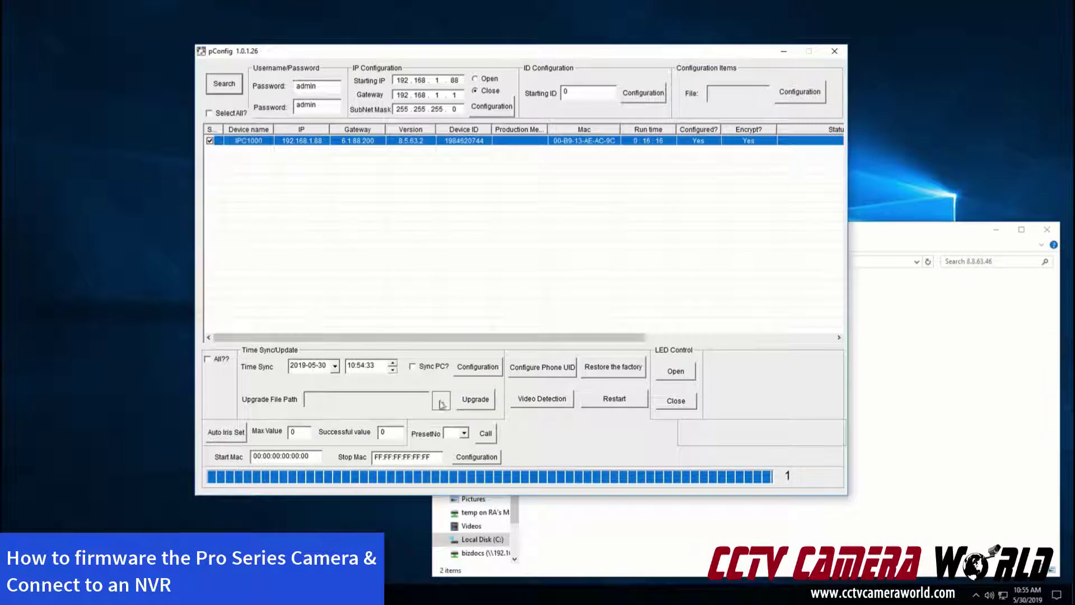
{"action": "left_click", "coordinate": [440, 402]}
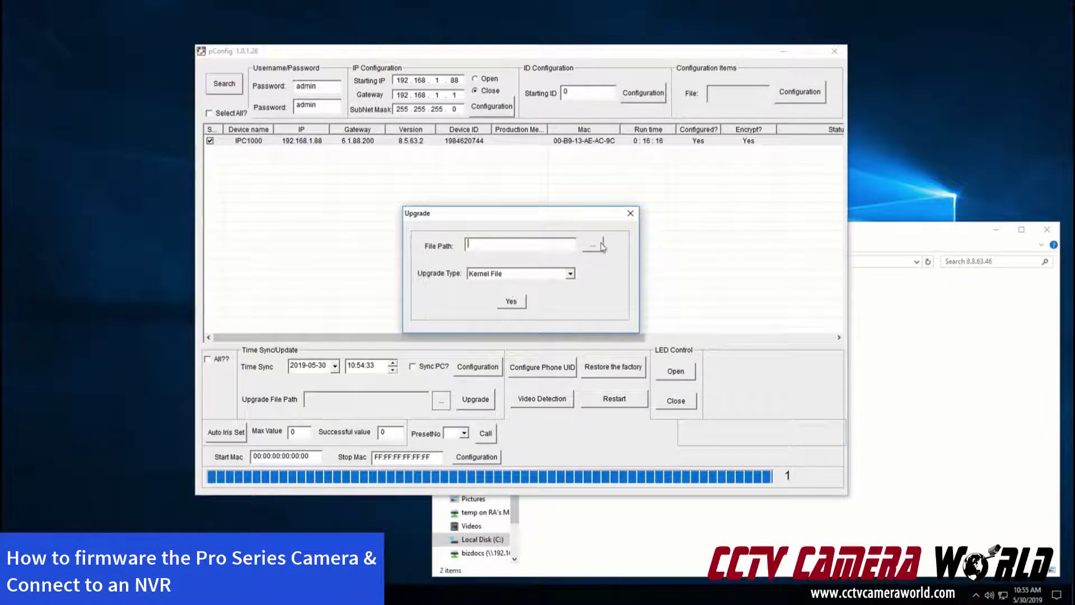
{"action": "left_click", "coordinate": [593, 247]}
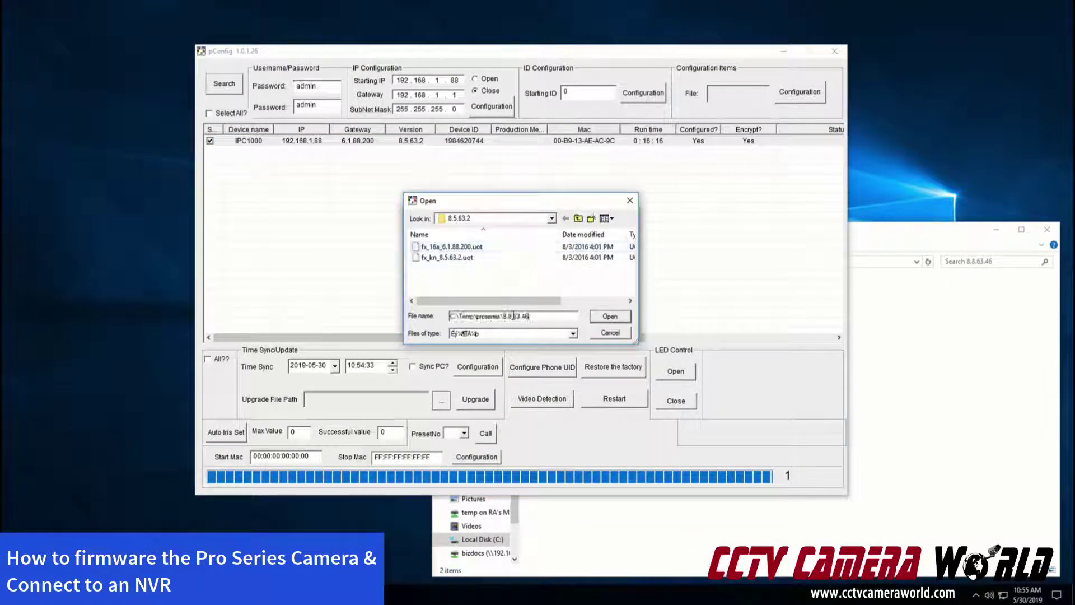
{"action": "key", "text": "ctrl+v"}
{"action": "key", "text": "Return"}
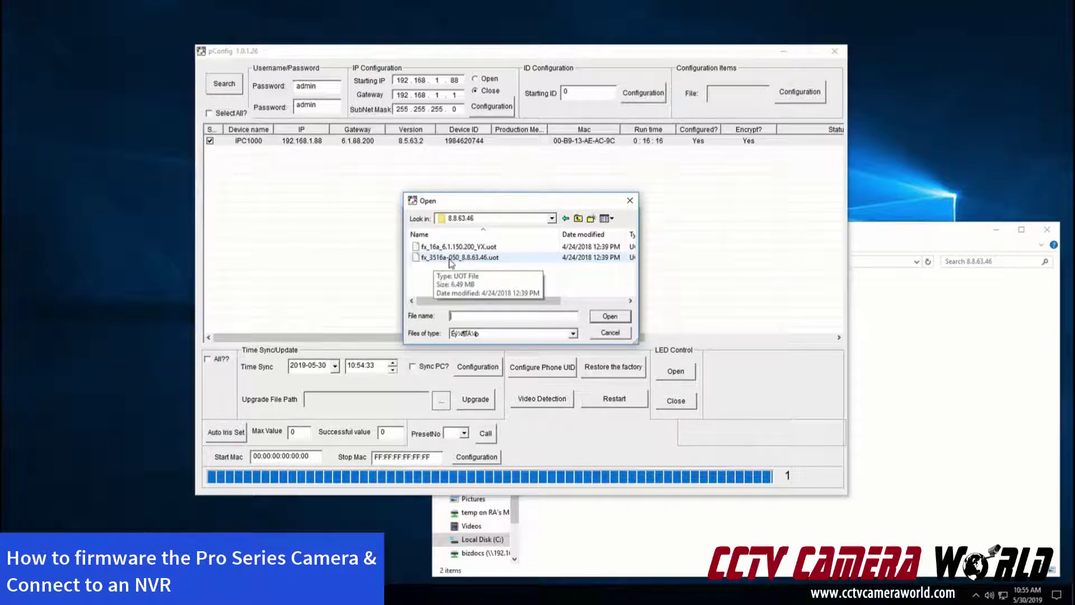
{"action": "double_click", "coordinate": [487, 257]}
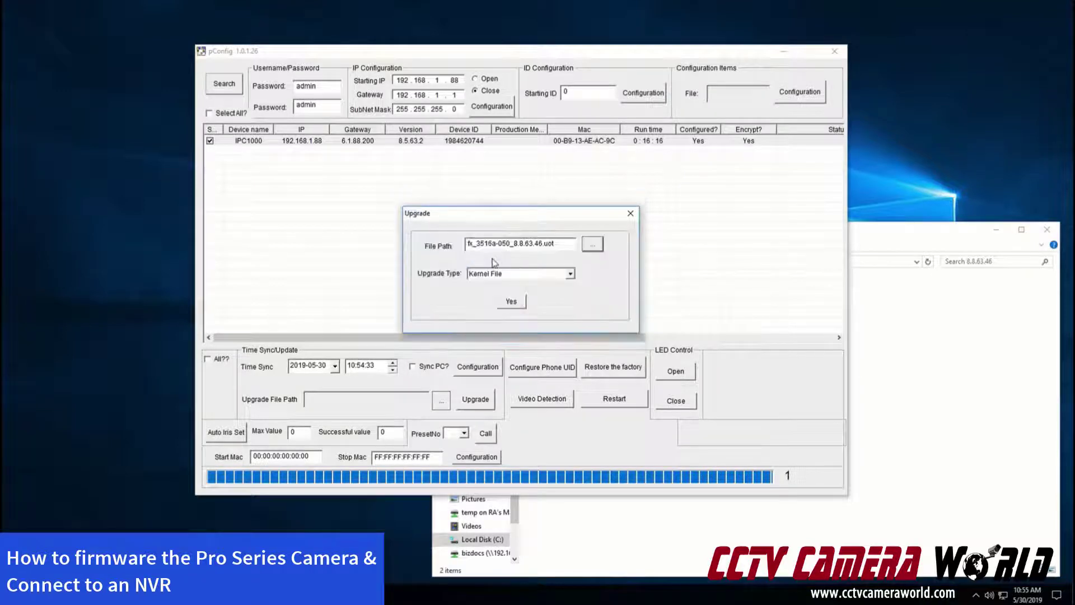
{"action": "left_click", "coordinate": [509, 302]}
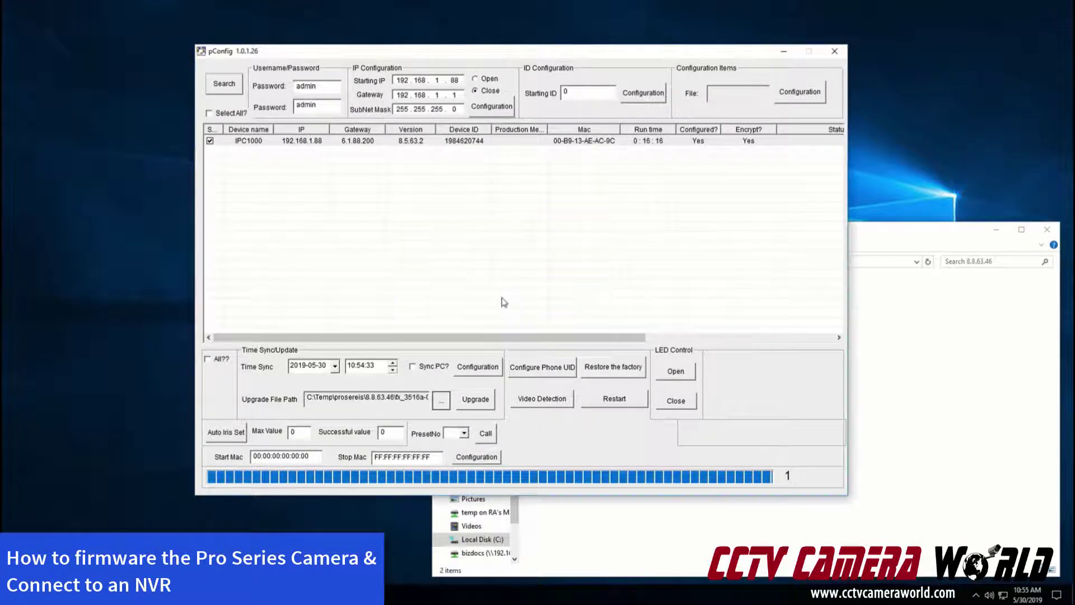
{"action": "left_click", "coordinate": [464, 403]}
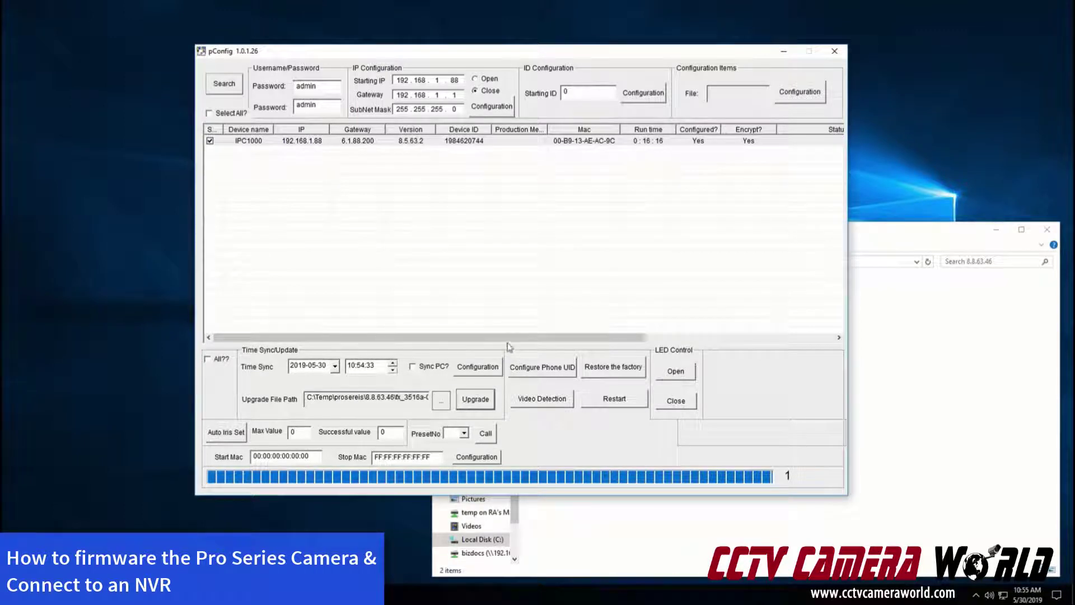
Scroll the device list to the Status column and wait for Upgrade 100 %
{"action": "left_click_drag", "start_coordinate": [554, 338], "coordinate": [638, 342]}
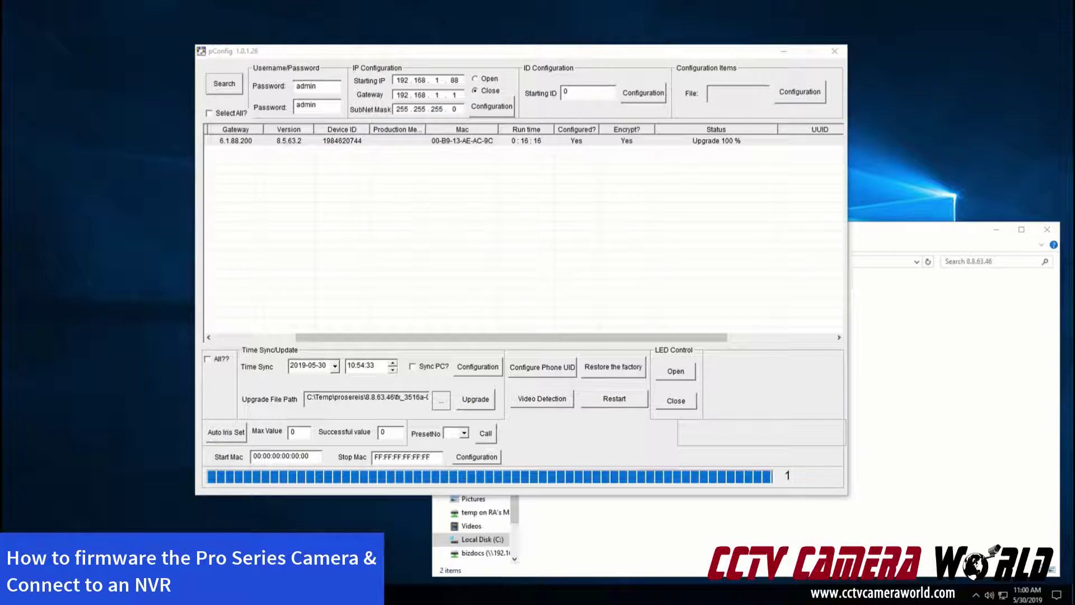
Ping 192.168.1.88 from Command Prompt and confirm all replies return with 0% loss
{"action": "key", "text": "super"}
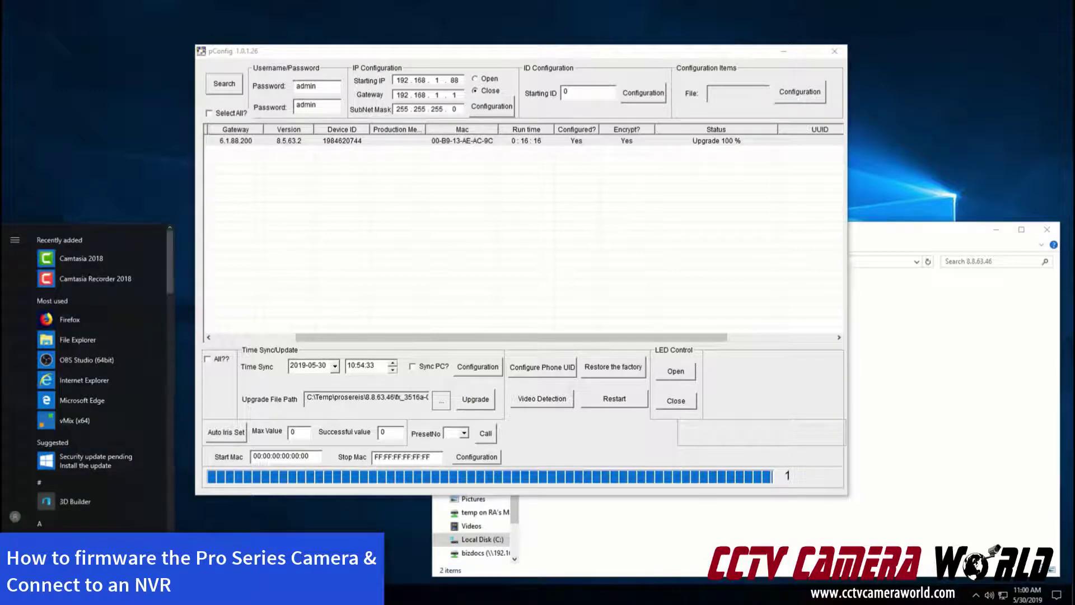
{"action": "type", "text": "cmd"}
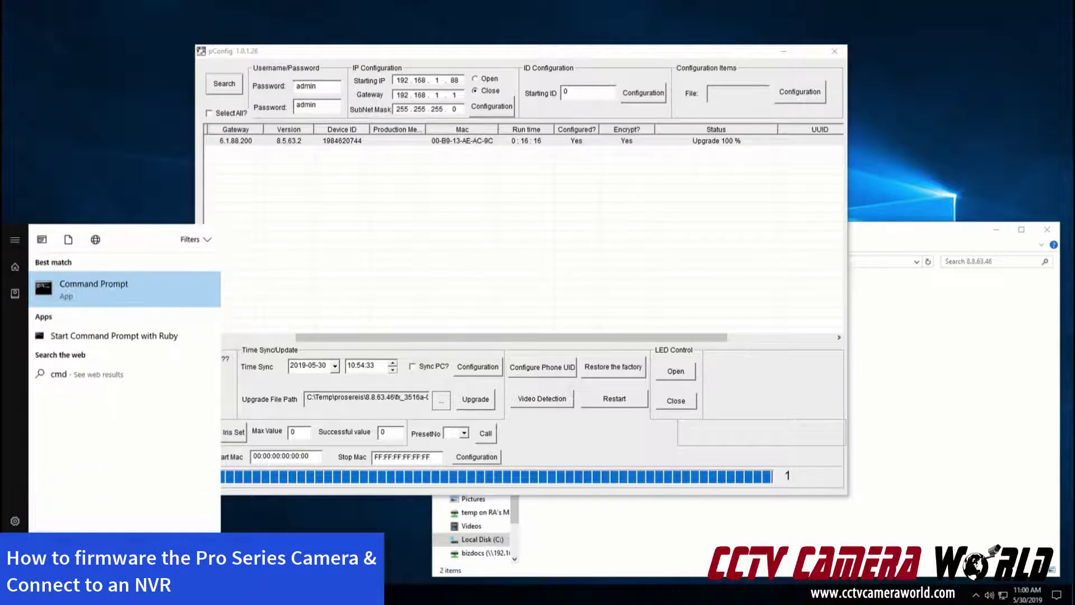
{"action": "key", "text": "Return"}
{"action": "type", "text": "ping"}
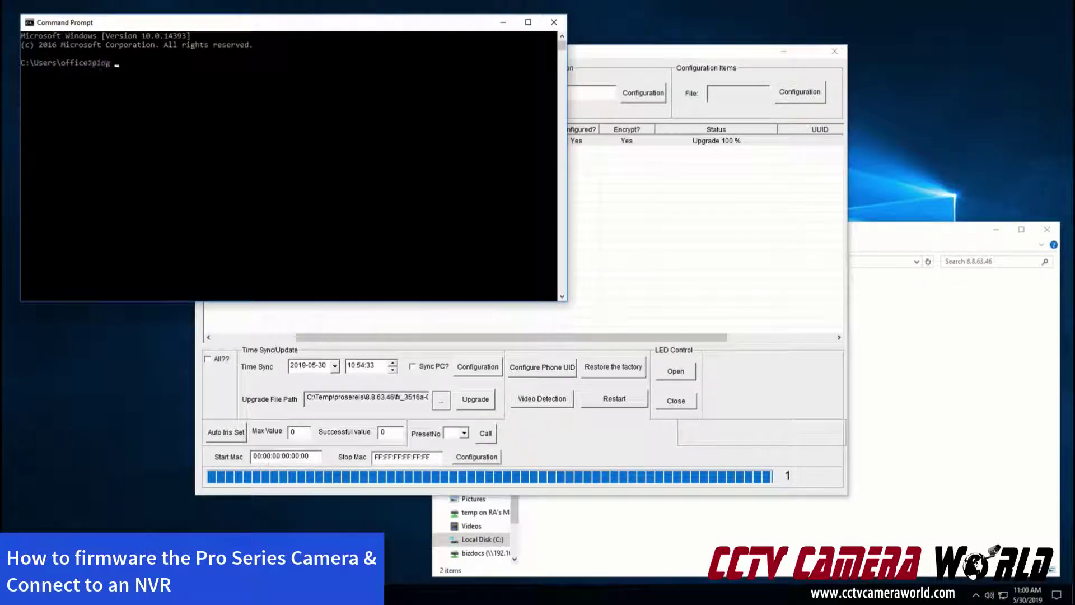
{"action": "type", "text": " 192.168.1.88"}
{"action": "key", "text": "Return"}
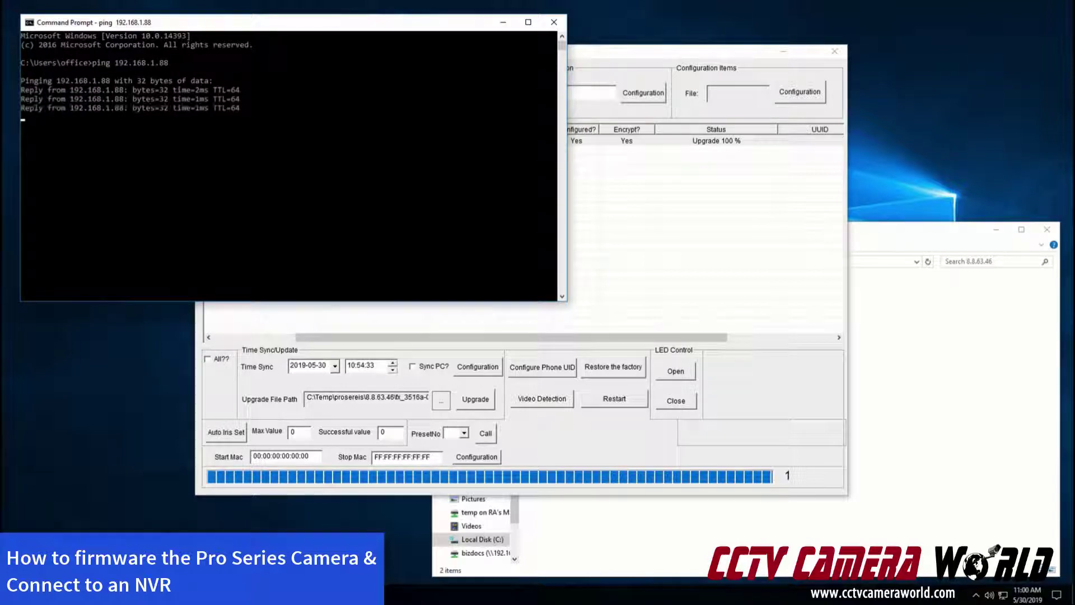
{"action": "key", "text": "ctrl+c"}
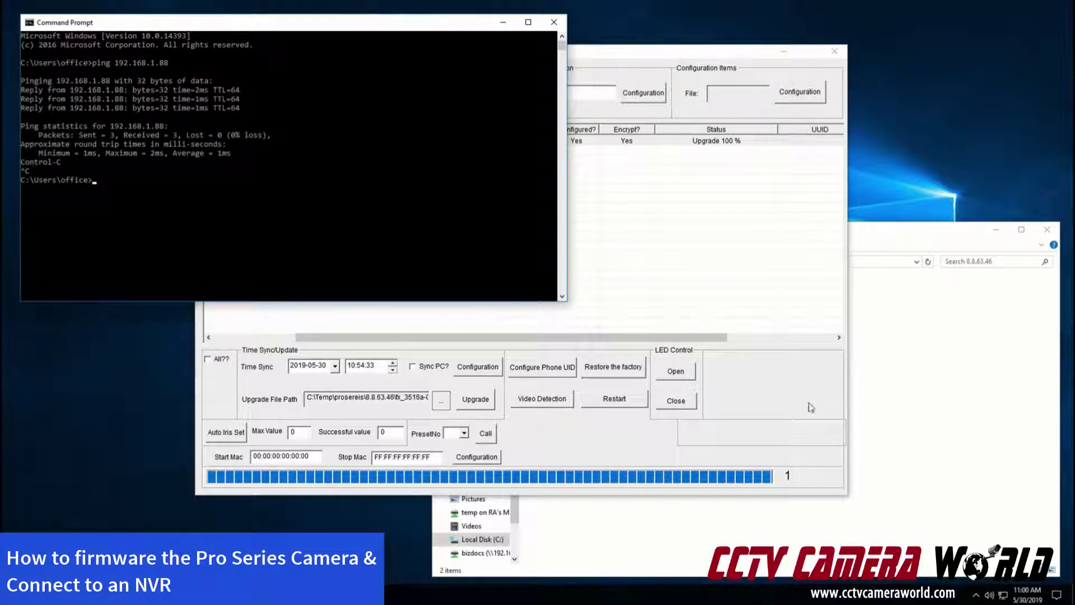
{"action": "left_click", "coordinate": [734, 401]}
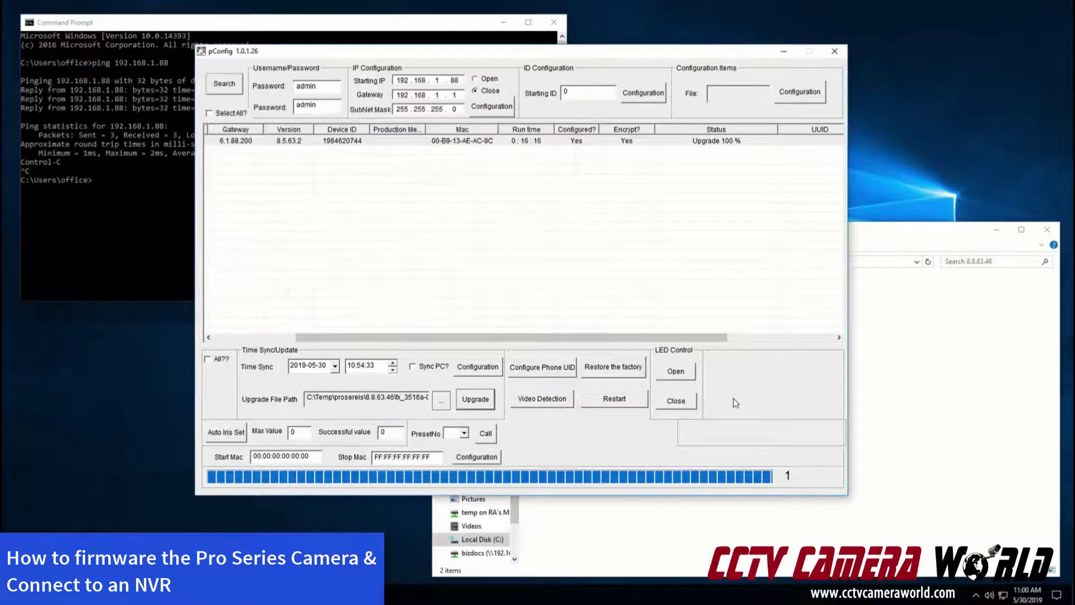
Close the upgrade settings without a file and rescan, showing IPC1000 on firmware 8.8.63.46
{"action": "left_click", "coordinate": [283, 143]}
{"action": "left_click", "coordinate": [228, 337]}
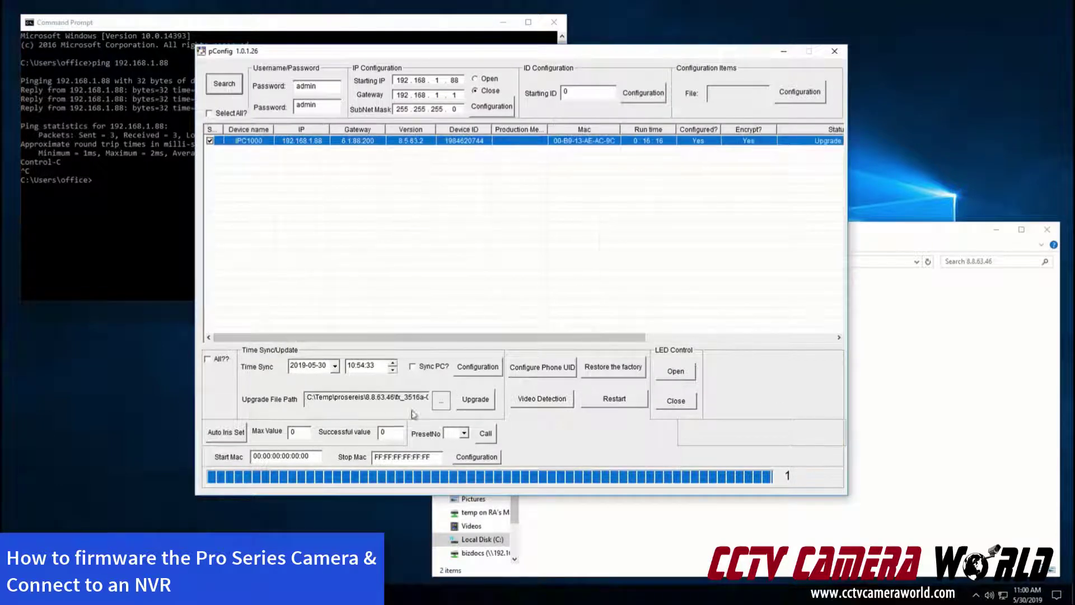
{"action": "left_click", "coordinate": [440, 405]}
{"action": "left_click", "coordinate": [593, 245]}
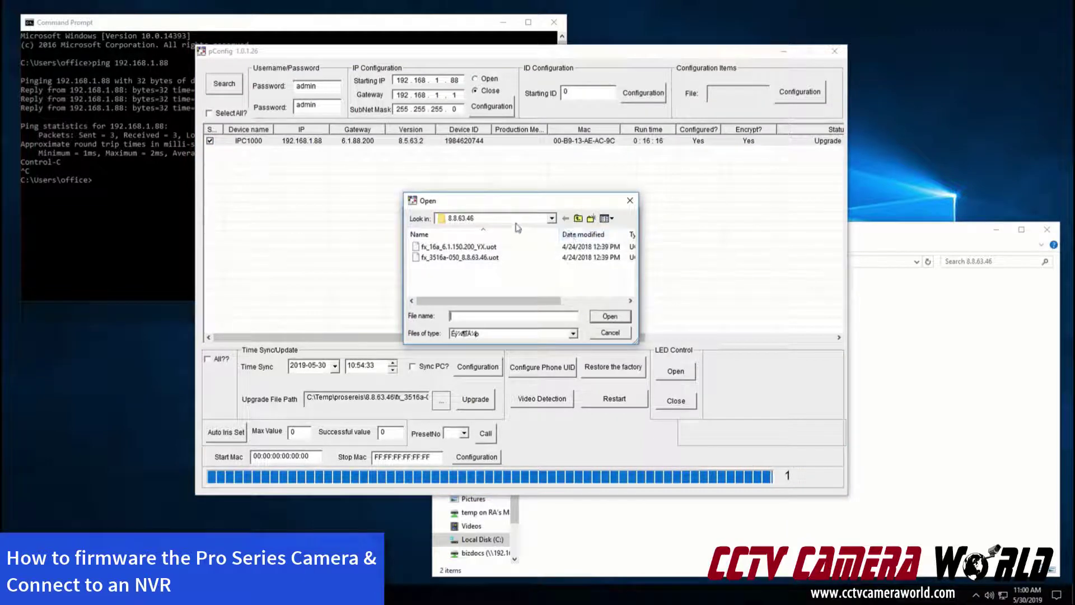
{"action": "left_click", "coordinate": [608, 334]}
{"action": "left_click", "coordinate": [631, 213]}
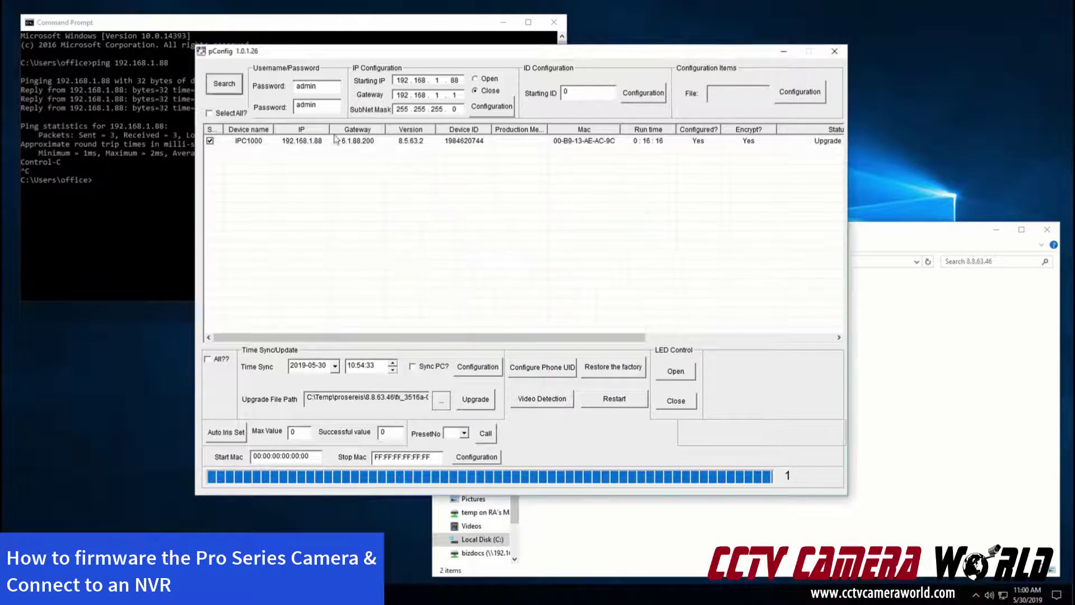
{"action": "left_click", "coordinate": [234, 92]}
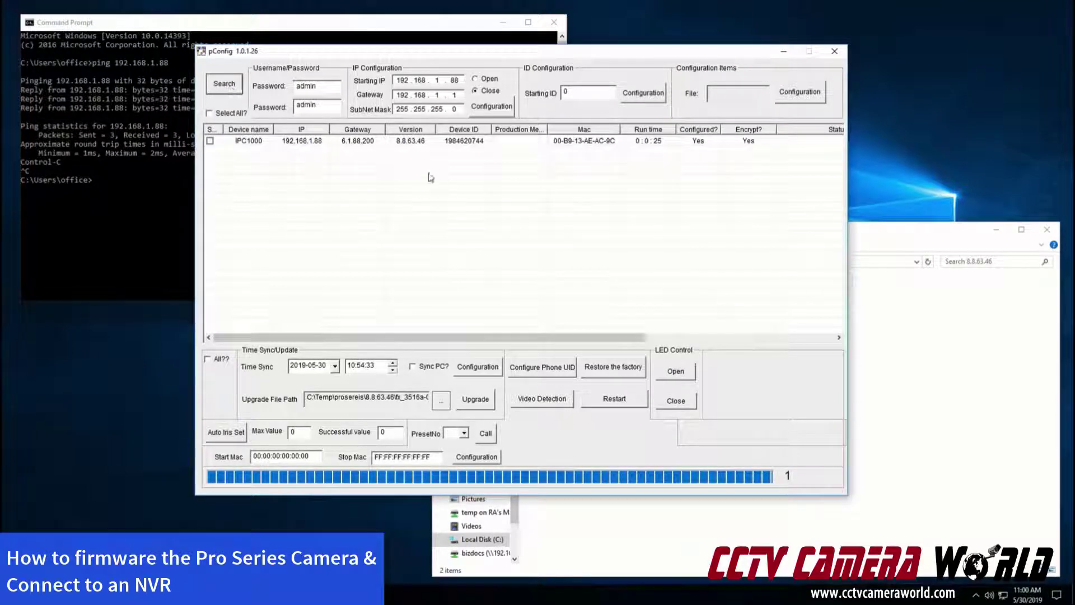
{"action": "left_click", "coordinate": [928, 321]}
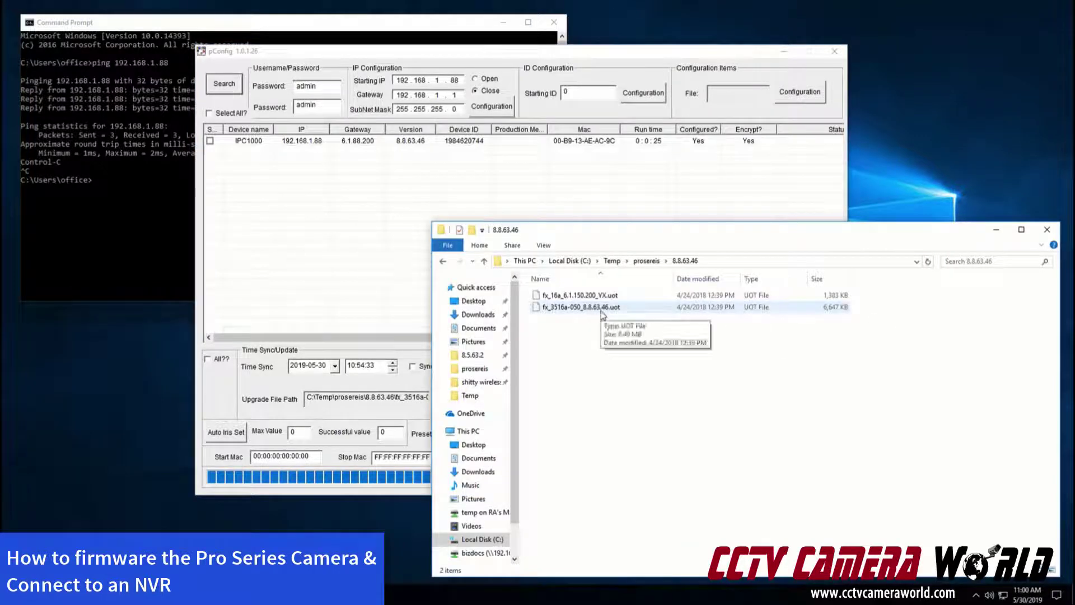
Upload fx_16a_6.1.150.200_YX.uot to IPC1000 as a Kernel File upgrade
{"action": "left_click", "coordinate": [378, 226]}
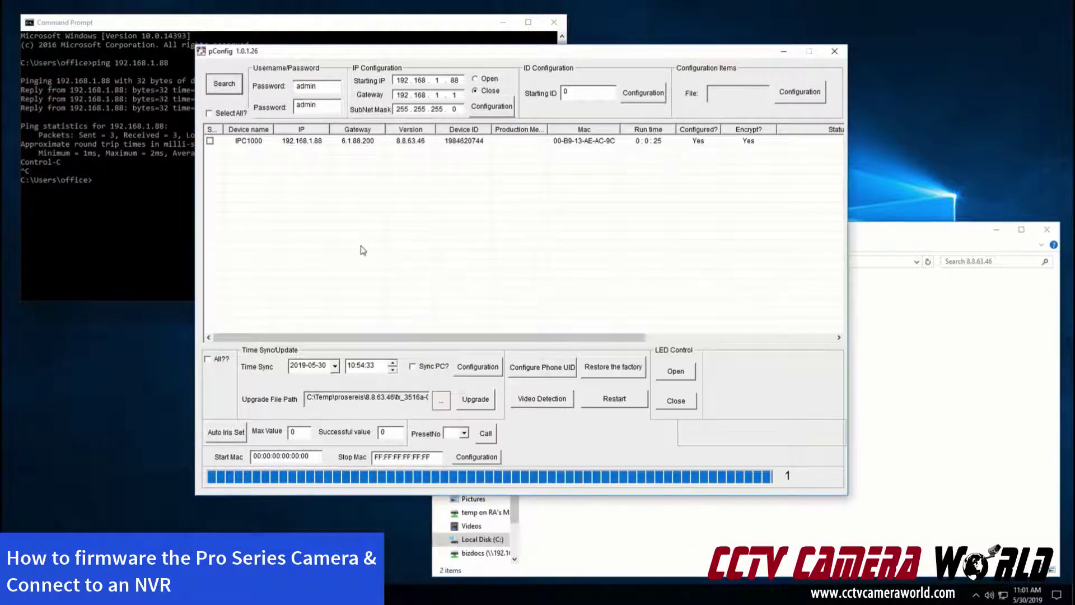
{"action": "left_click", "coordinate": [210, 141]}
{"action": "left_click", "coordinate": [442, 404]}
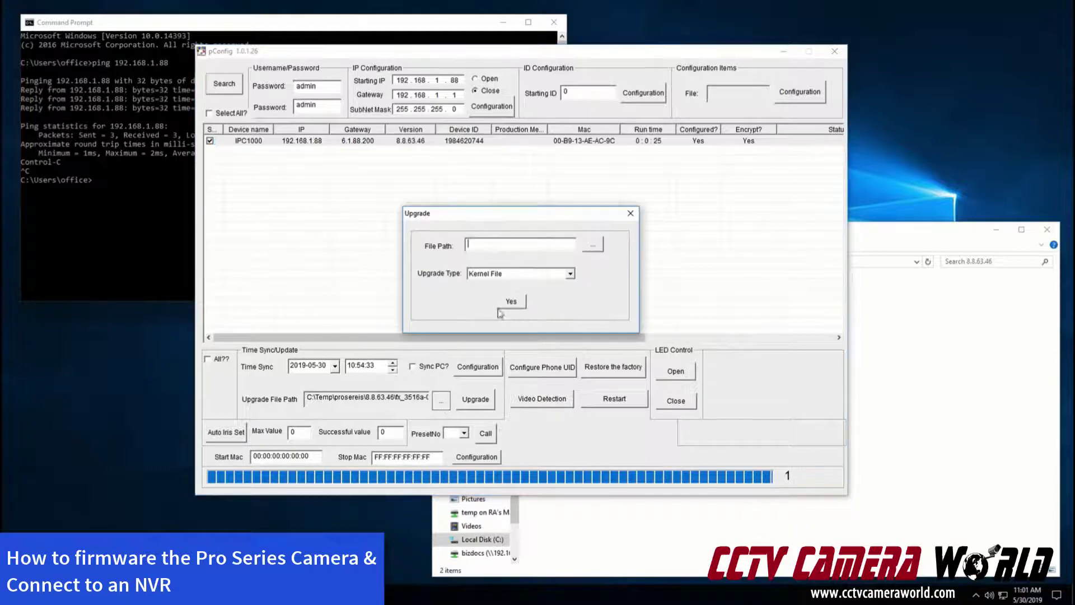
{"action": "left_click", "coordinate": [598, 243]}
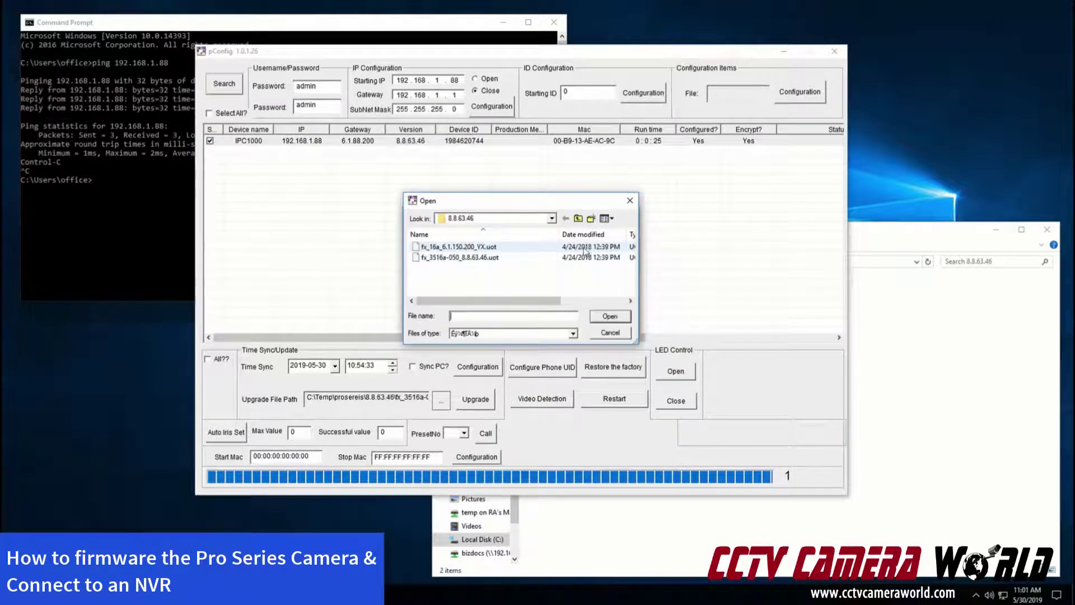
{"action": "left_click", "coordinate": [454, 247]}
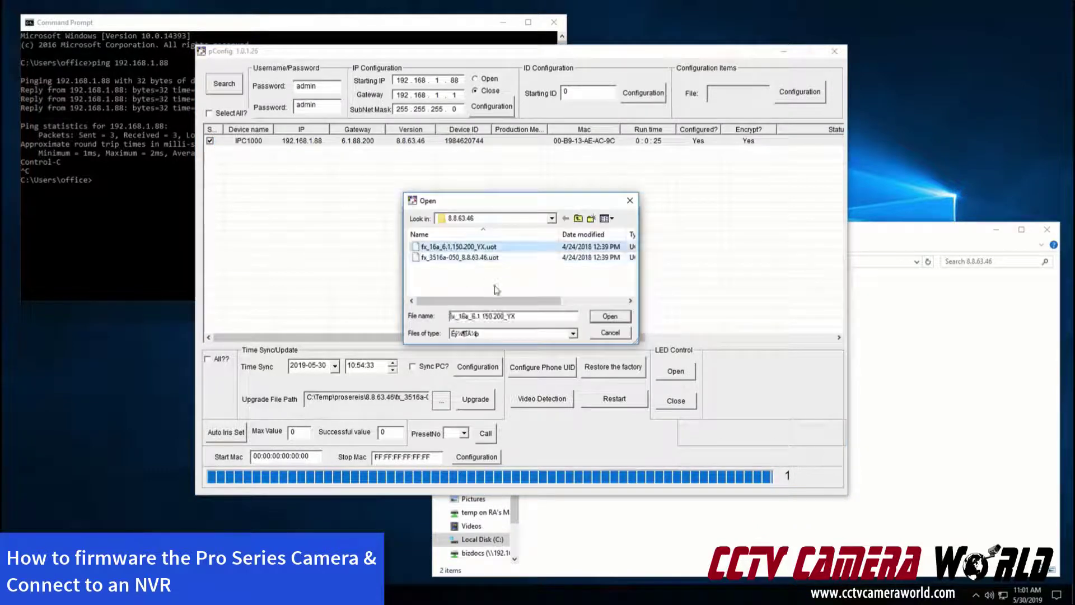
{"action": "left_click", "coordinate": [609, 316]}
{"action": "left_click", "coordinate": [497, 274]}
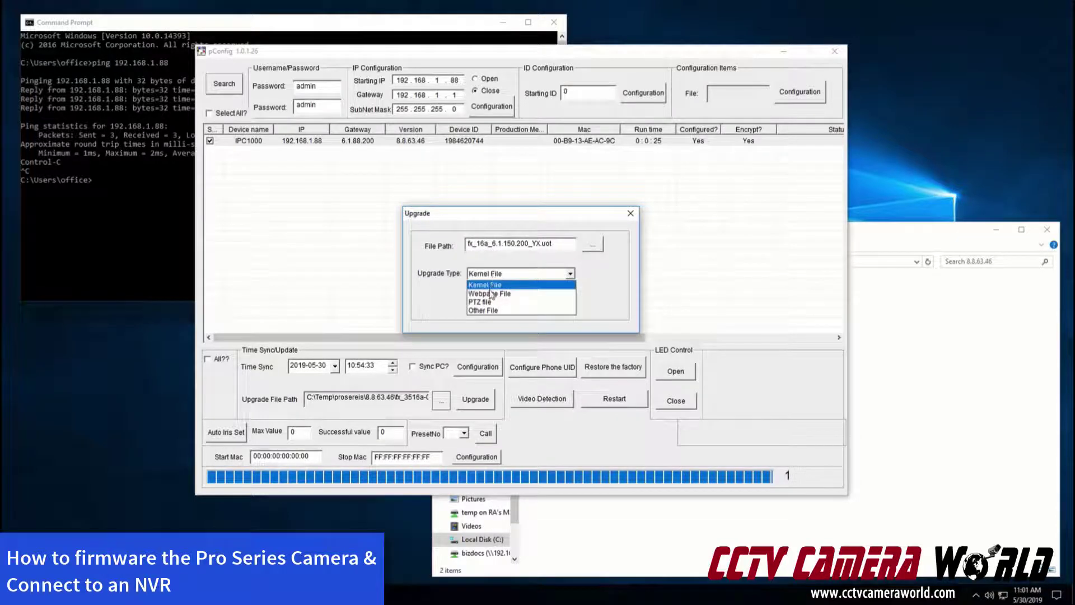
{"action": "left_click", "coordinate": [486, 285]}
{"action": "left_click", "coordinate": [506, 303]}
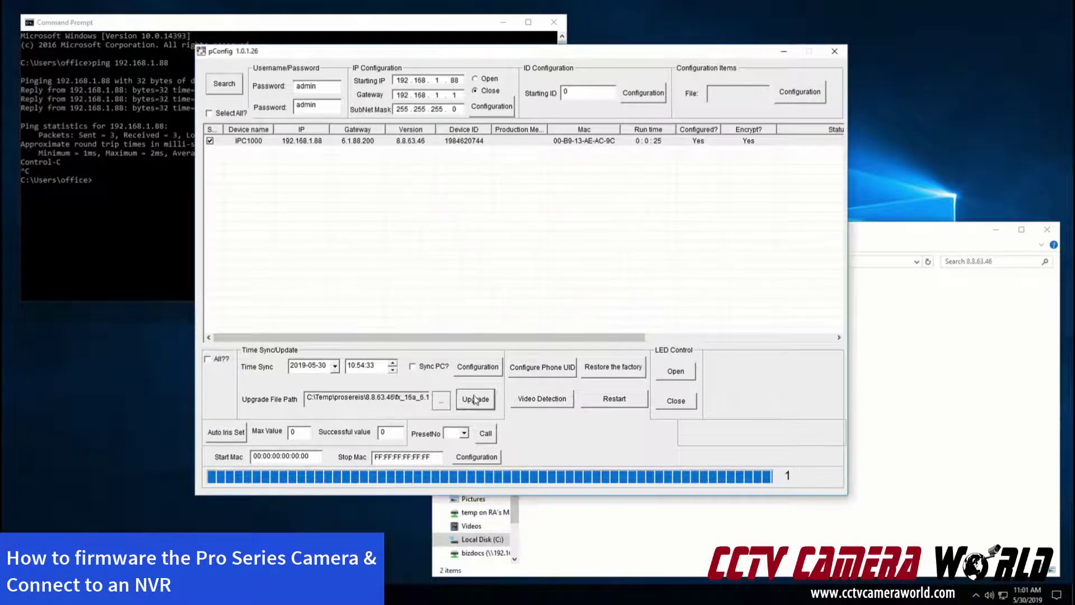
{"action": "left_click", "coordinate": [475, 399]}
{"action": "left_click", "coordinate": [664, 339]}
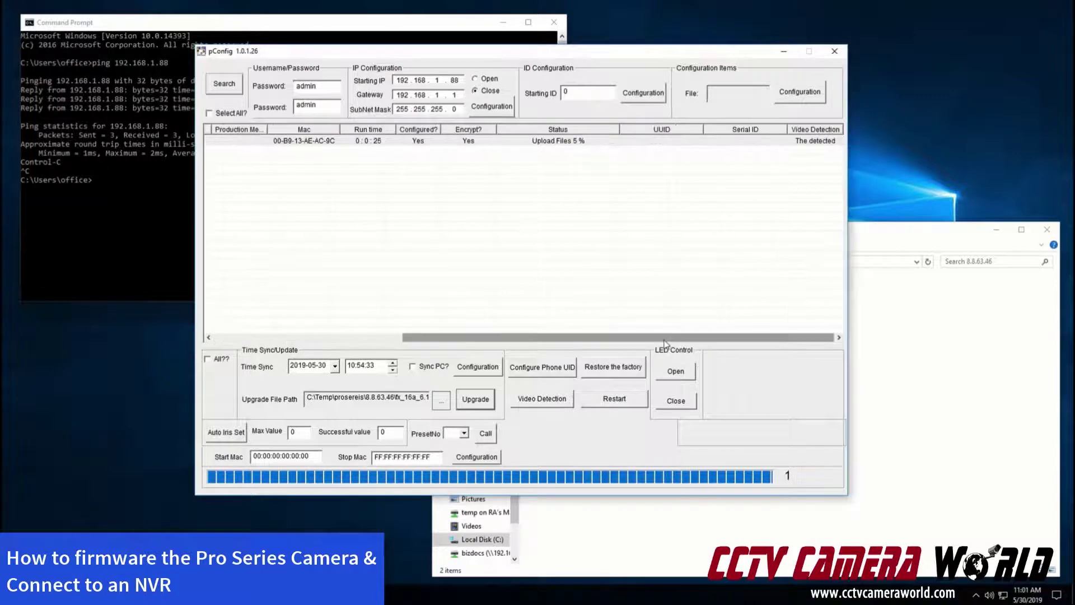
{"action": "left_click_drag", "start_coordinate": [664, 338], "coordinate": [649, 338]}
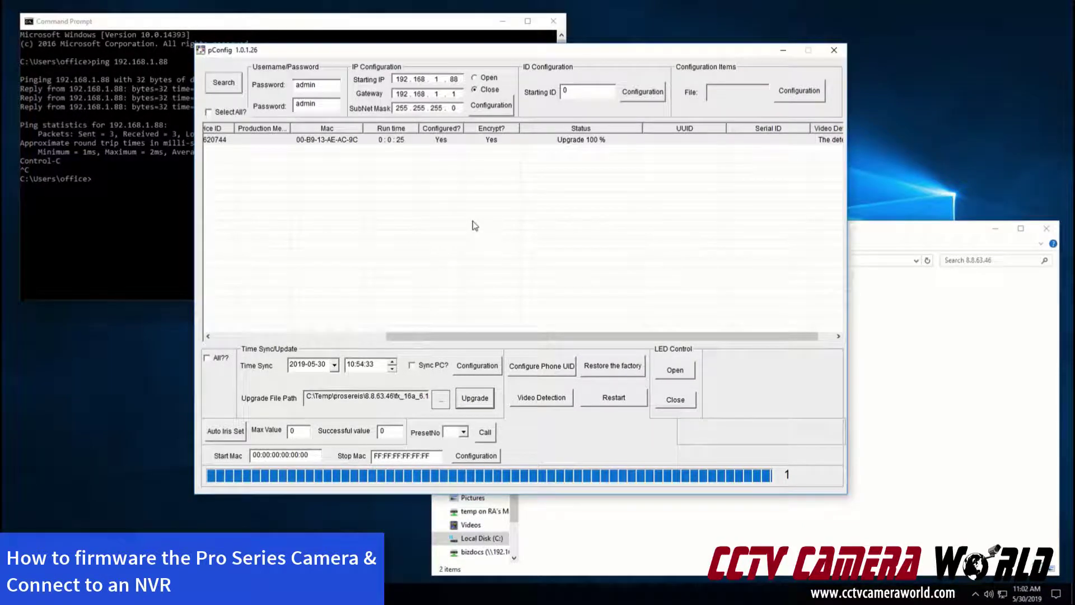
Re-run the ping to 192.168.1.88 to confirm the camera still answers
{"action": "left_click", "coordinate": [31, 174]}
{"action": "key", "text": "Up"}
{"action": "key", "text": "Return"}
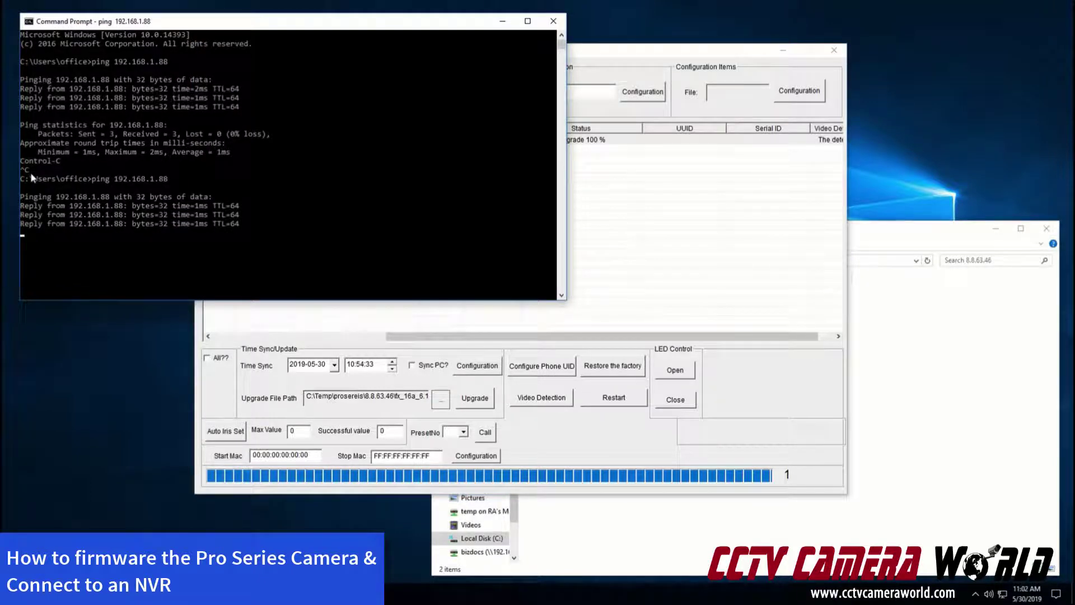
Restore IPC1000 to factory defaults so its status reads Succeed
{"action": "left_click", "coordinate": [675, 264]}
{"action": "left_click", "coordinate": [519, 142]}
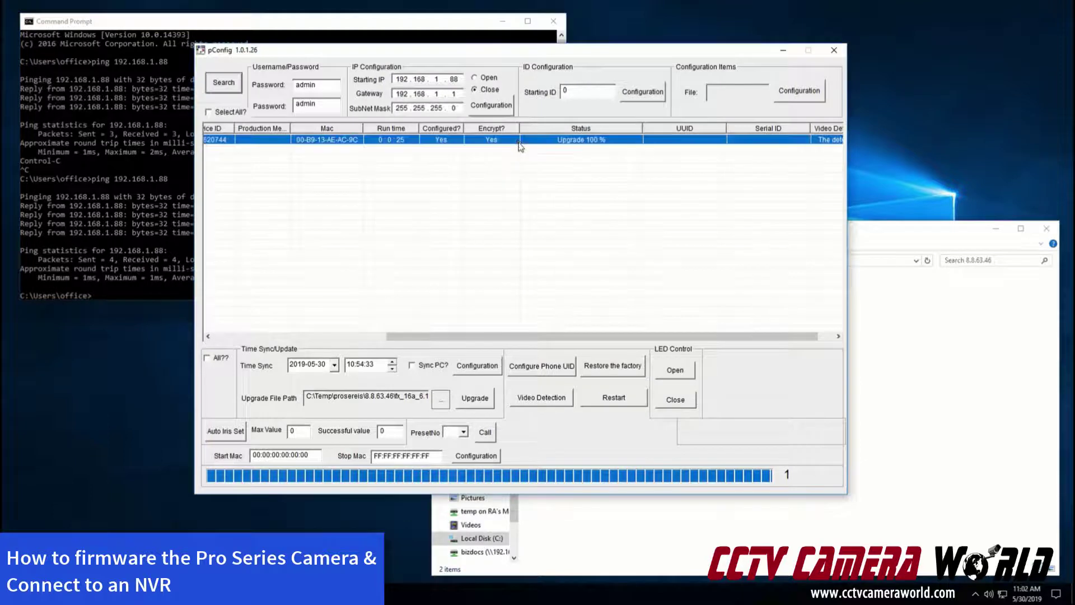
{"action": "left_click", "coordinate": [289, 339]}
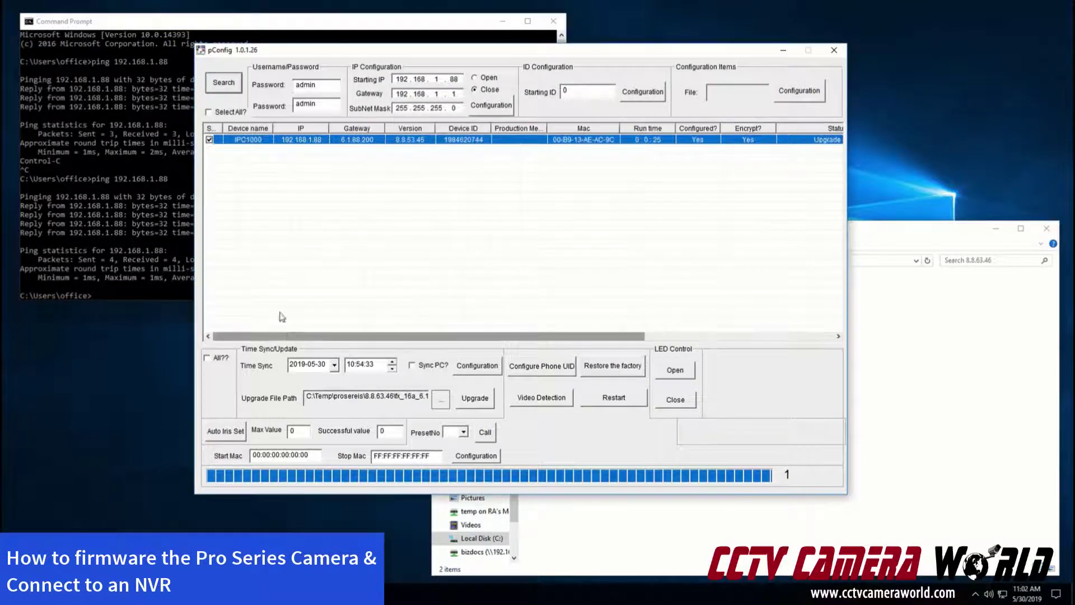
{"action": "left_click", "coordinate": [593, 371]}
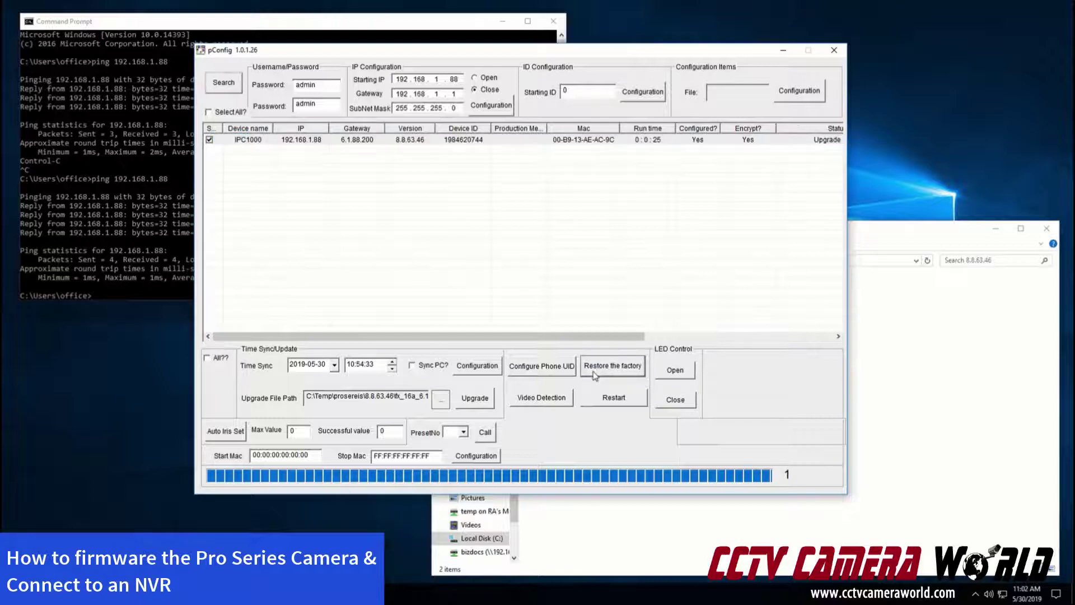
{"action": "left_click_drag", "start_coordinate": [730, 339], "coordinate": [749, 338]}
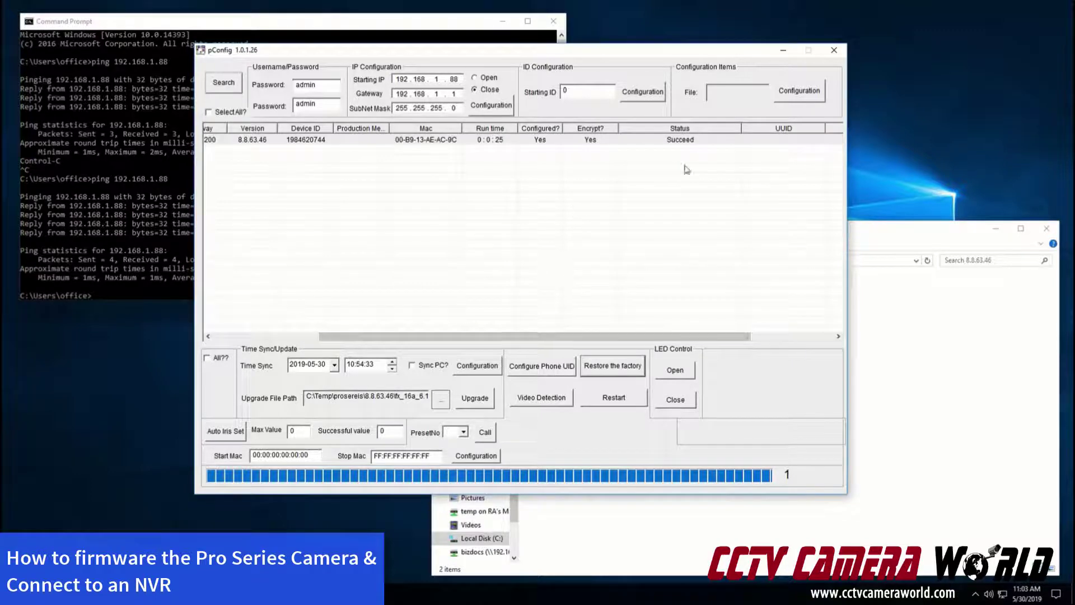
Run a continuous ping -t to 192.168.1.88 and watch the camera time out, then reply
{"action": "left_click", "coordinate": [156, 203]}
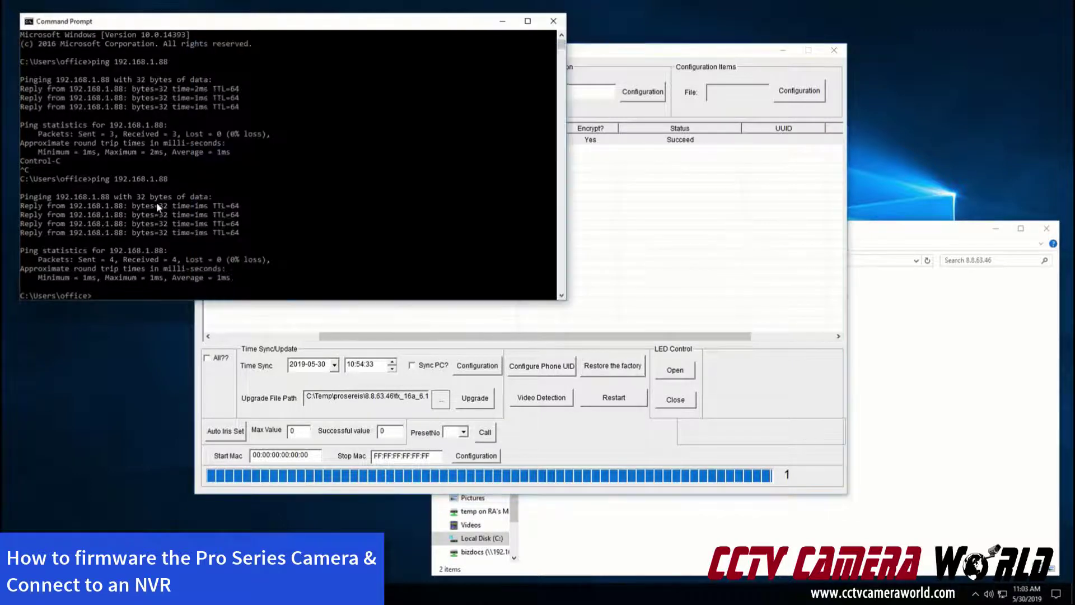
{"action": "key", "text": "Up"}
{"action": "type", "text": "-t"}
{"action": "key", "text": "Return"}
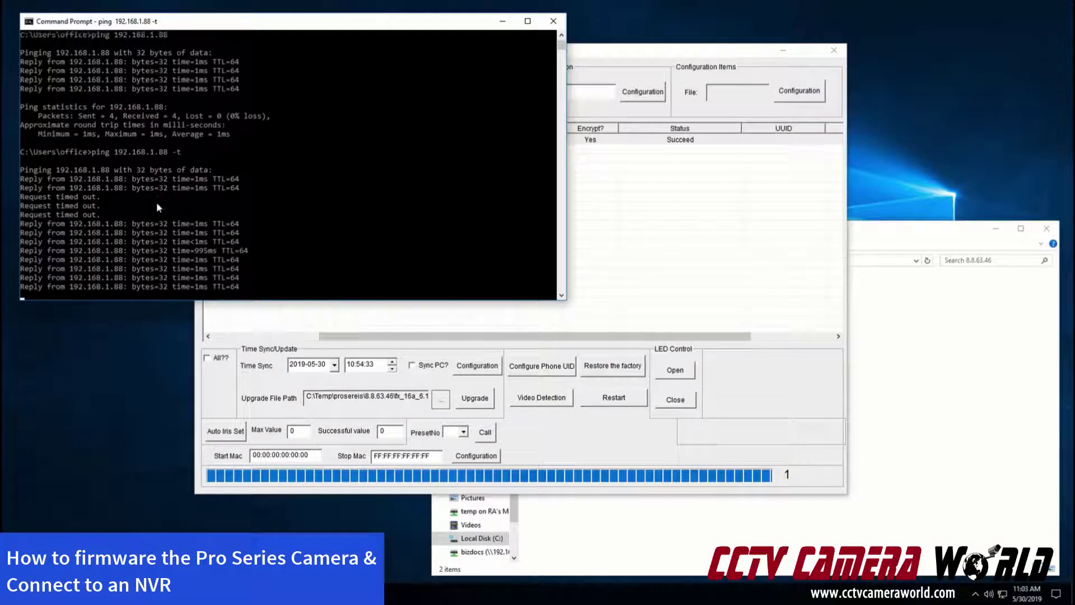
Rescan so IPC1000 reappears at 192.168.1.88 on version 8.8.63.46 with run time 0:0:4
{"action": "left_click", "coordinate": [597, 337]}
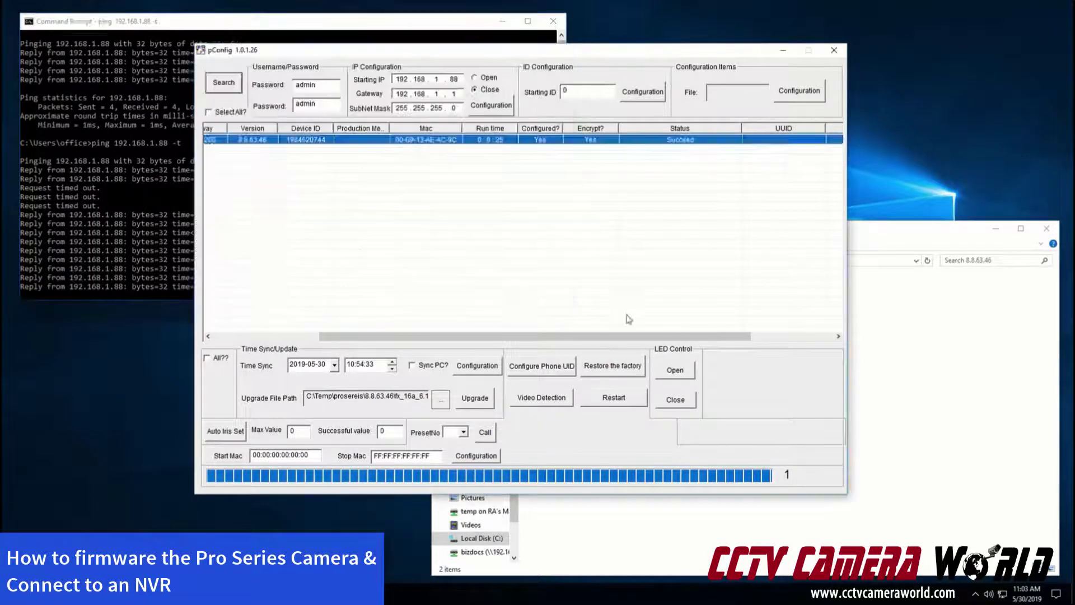
{"action": "left_click", "coordinate": [279, 338]}
{"action": "left_click", "coordinate": [223, 83]}
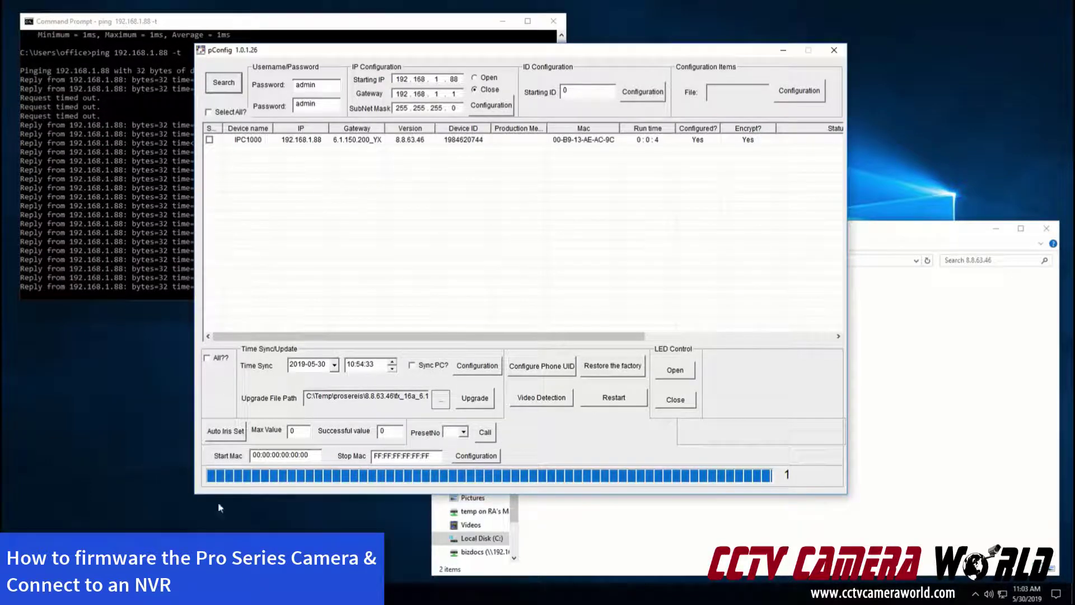
{"action": "left_click", "coordinate": [95, 593]}
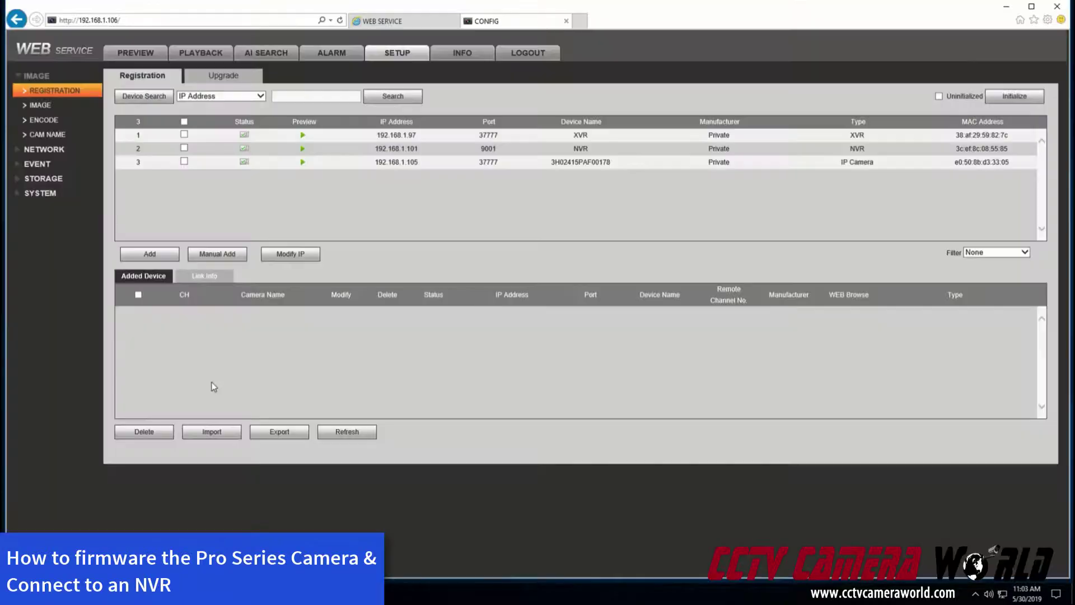
Load the camera's login page at 192.168.1.88 in a new browser tab
{"action": "left_click", "coordinate": [182, 518]}
{"action": "left_click", "coordinate": [580, 21]}
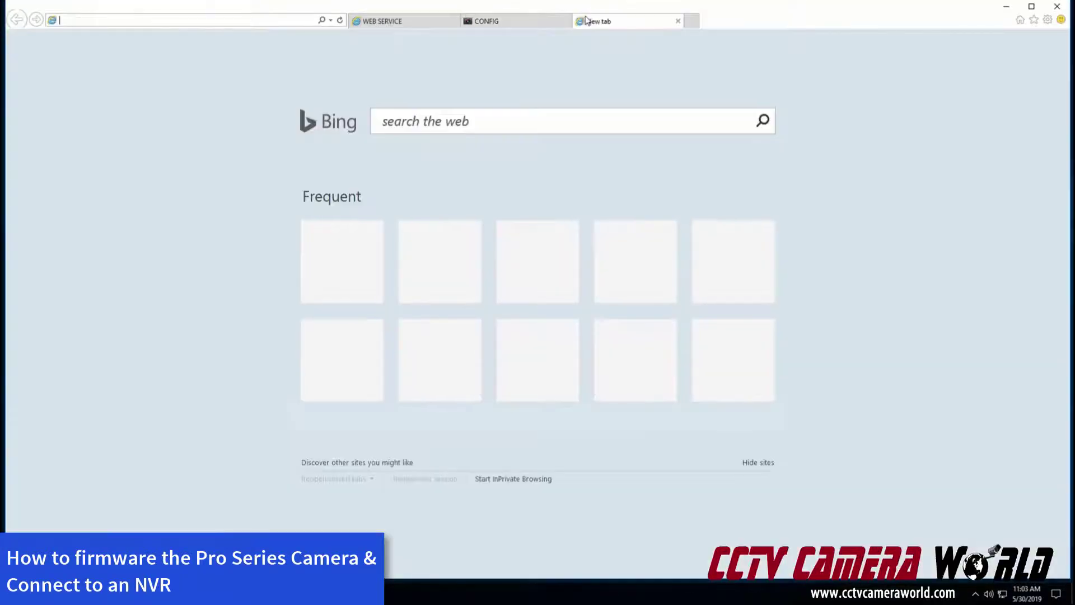
{"action": "type", "text": "192.168.1.88"}
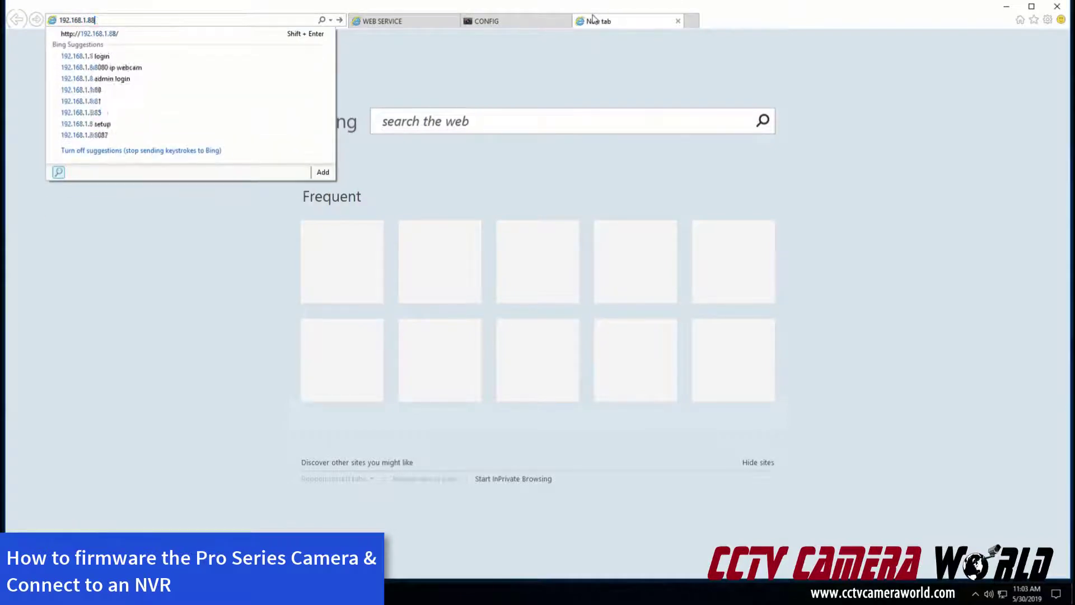
{"action": "key", "text": "Return"}
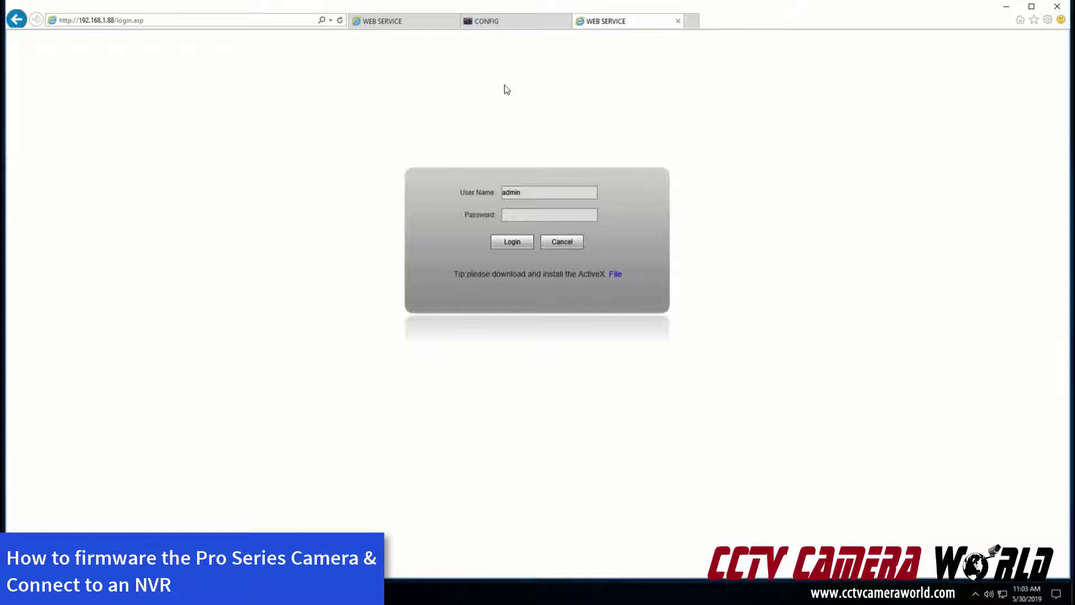
Delete Internet Explorer's browsing history, close all tabs, and relaunch the browser
{"action": "left_click", "coordinate": [1048, 20]}
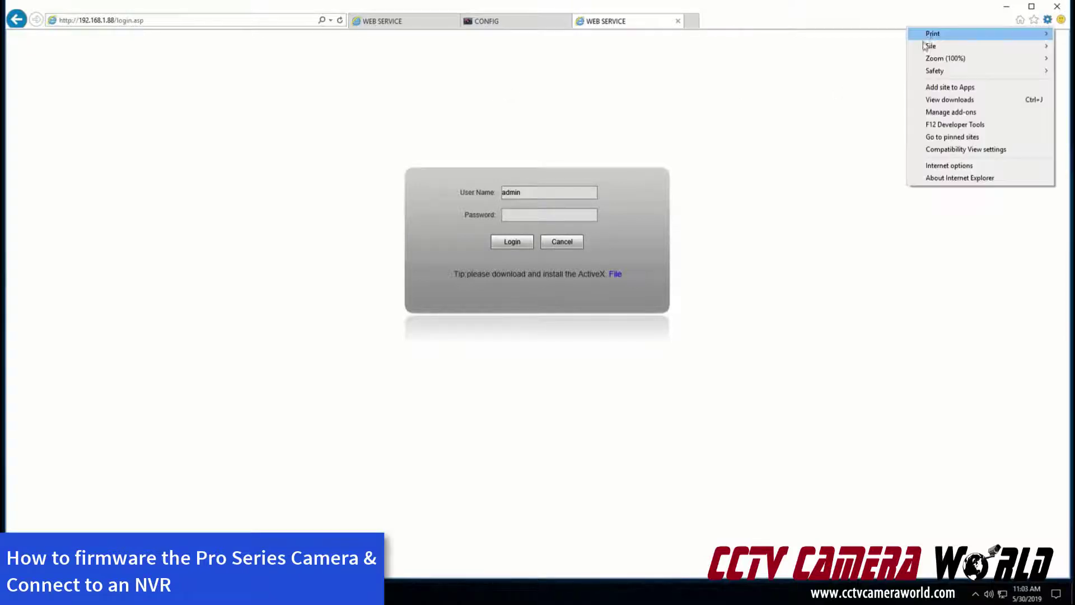
{"action": "left_click", "coordinate": [951, 165]}
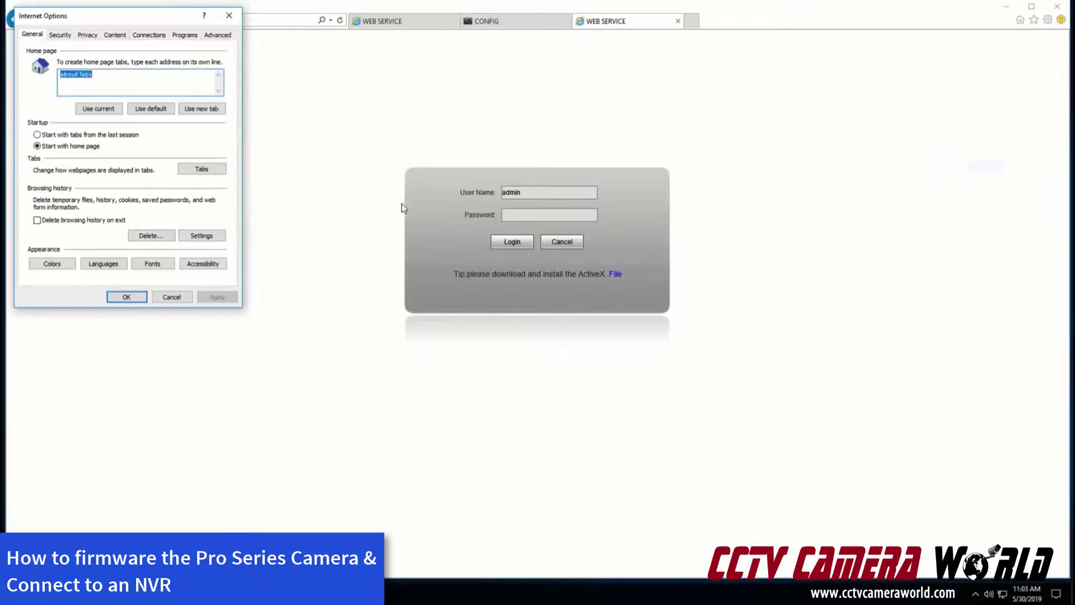
{"action": "left_click", "coordinate": [152, 240]}
{"action": "left_click", "coordinate": [149, 293]}
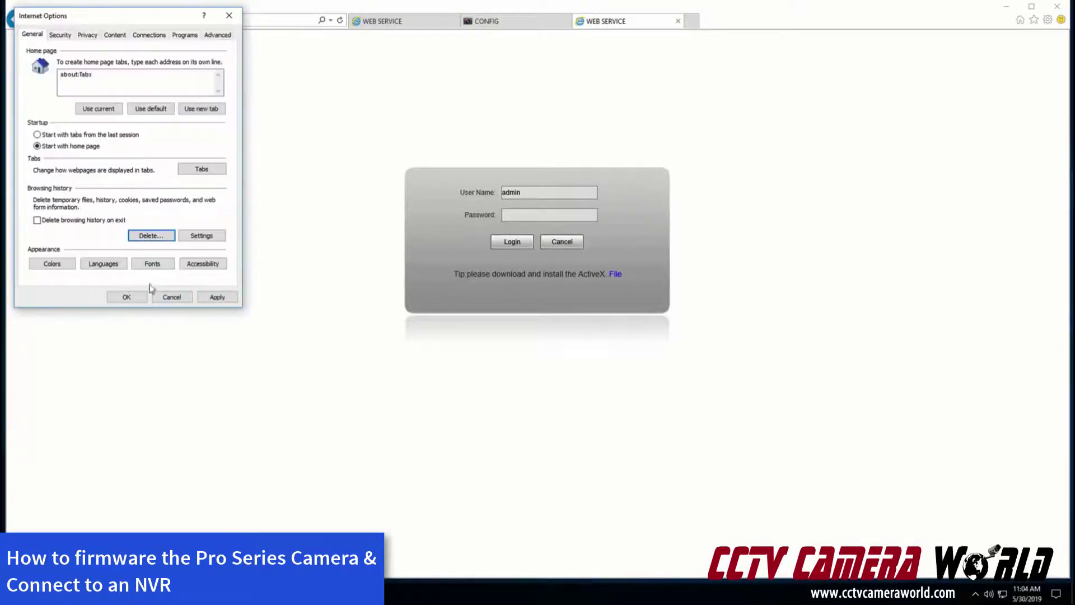
{"action": "left_click", "coordinate": [217, 297]}
{"action": "left_click", "coordinate": [127, 296]}
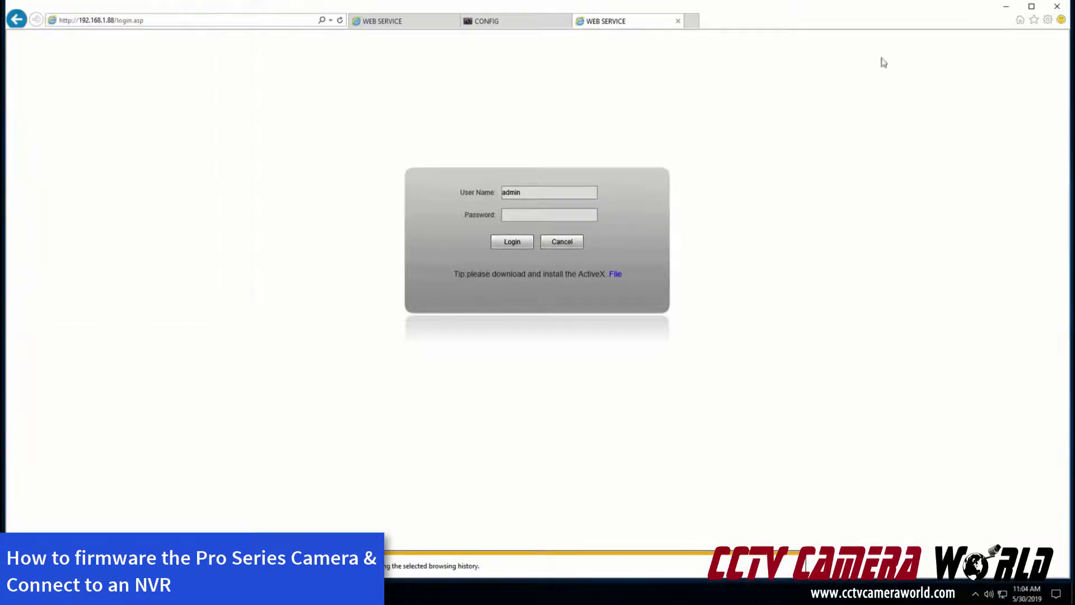
{"action": "left_click", "coordinate": [1052, 8]}
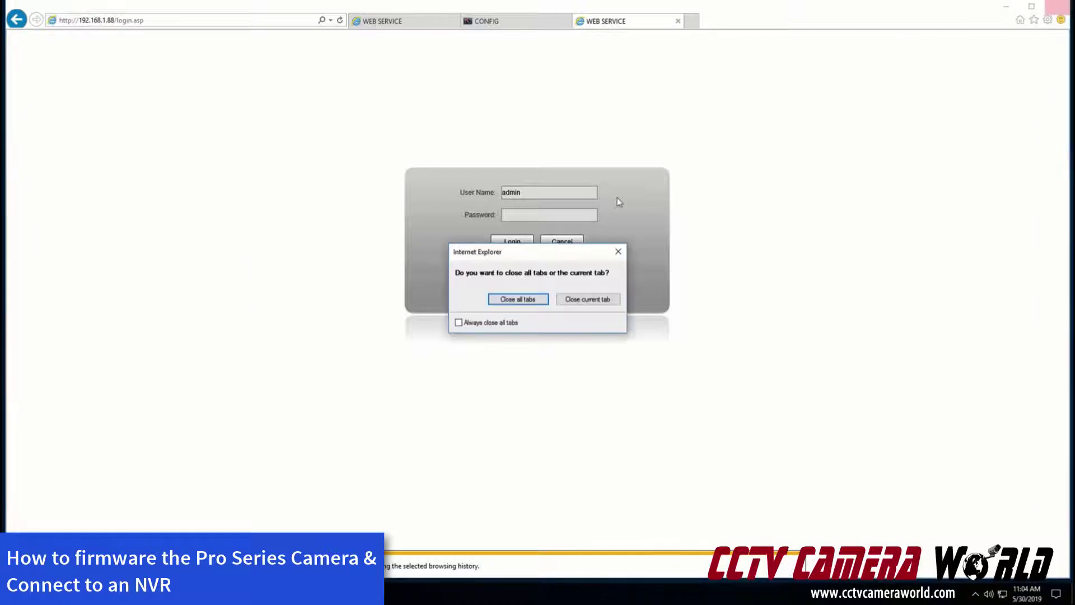
{"action": "left_click", "coordinate": [520, 297]}
{"action": "left_click", "coordinate": [146, 594]}
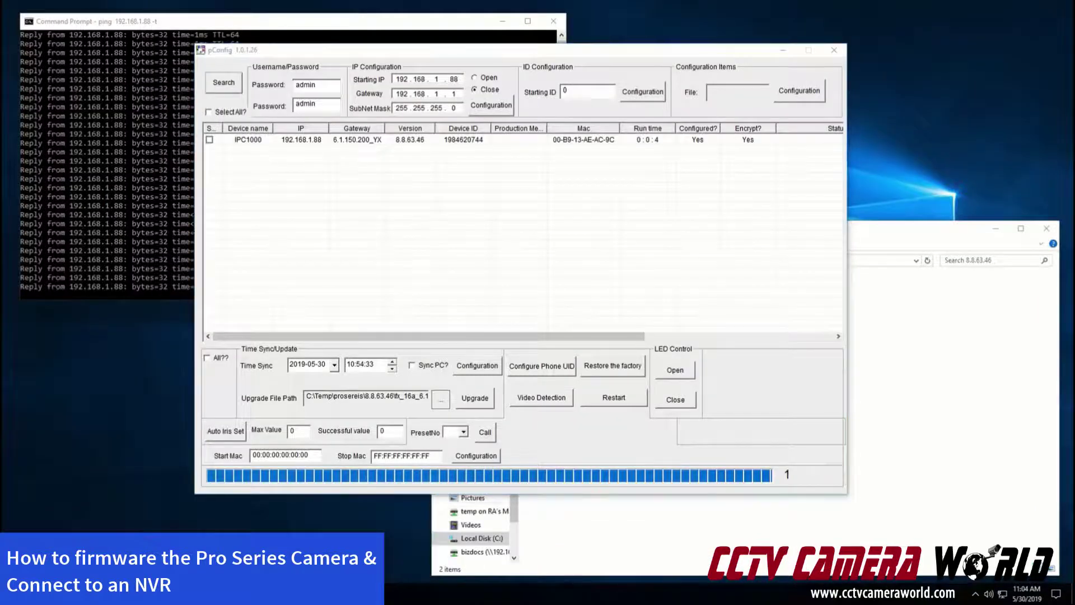
Load 192.168.1.88 and log in to the Avalonix camera as admin to reach its live view
{"action": "type", "text": "192.1"}
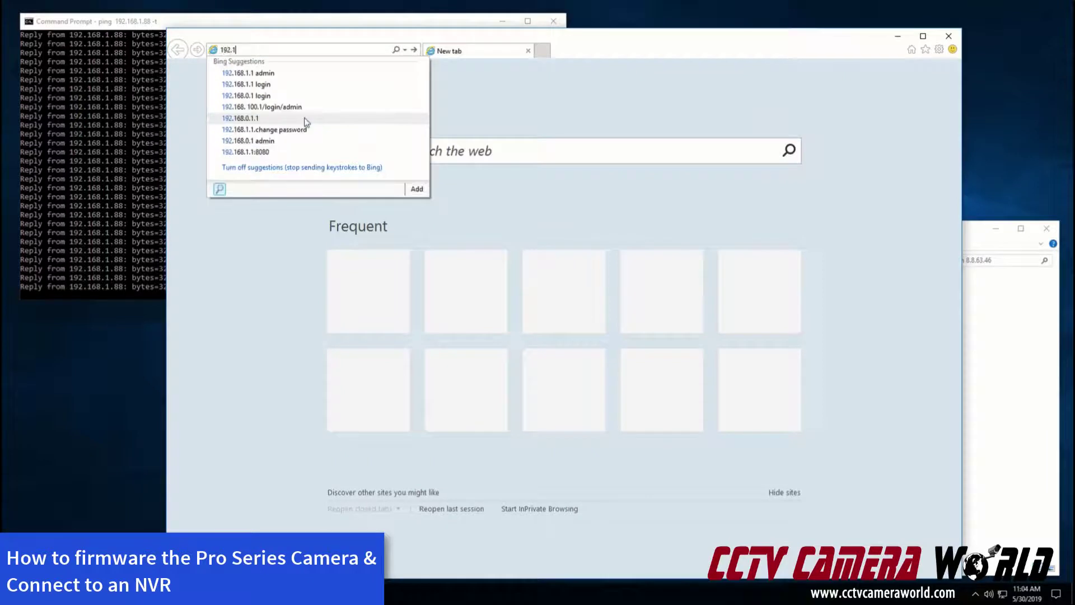
{"action": "type", "text": "68.1.88"}
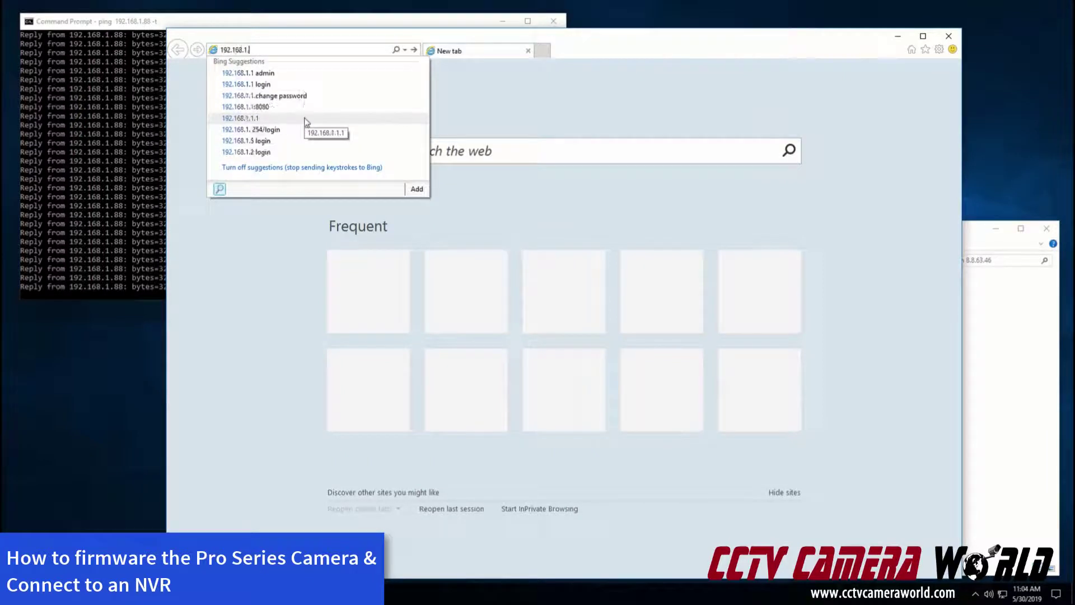
{"action": "key", "text": "Return"}
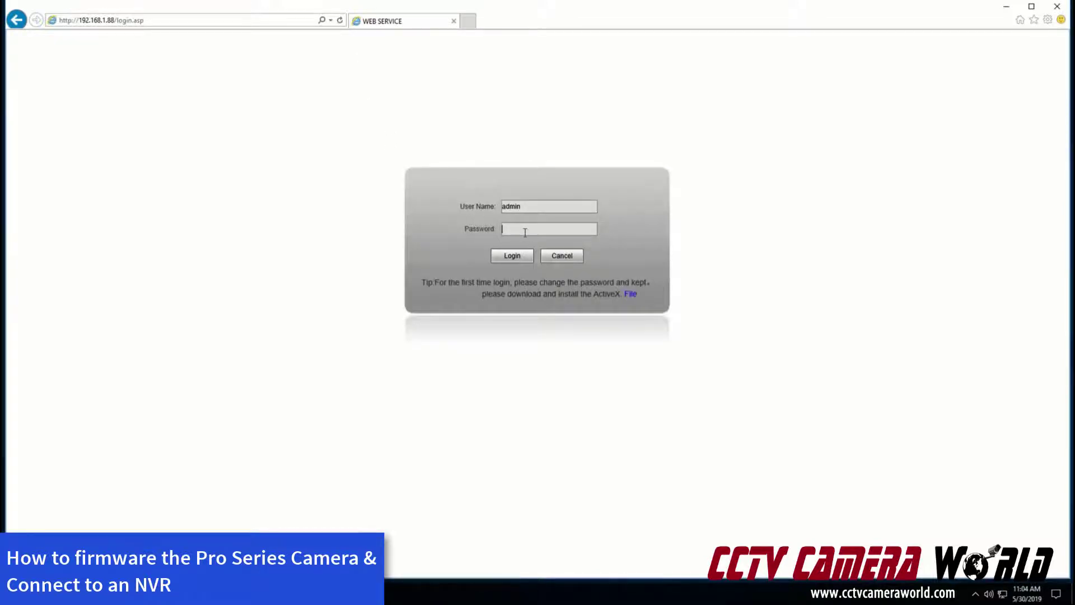
{"action": "type", "text": "admin"}
{"action": "key", "text": "Return"}
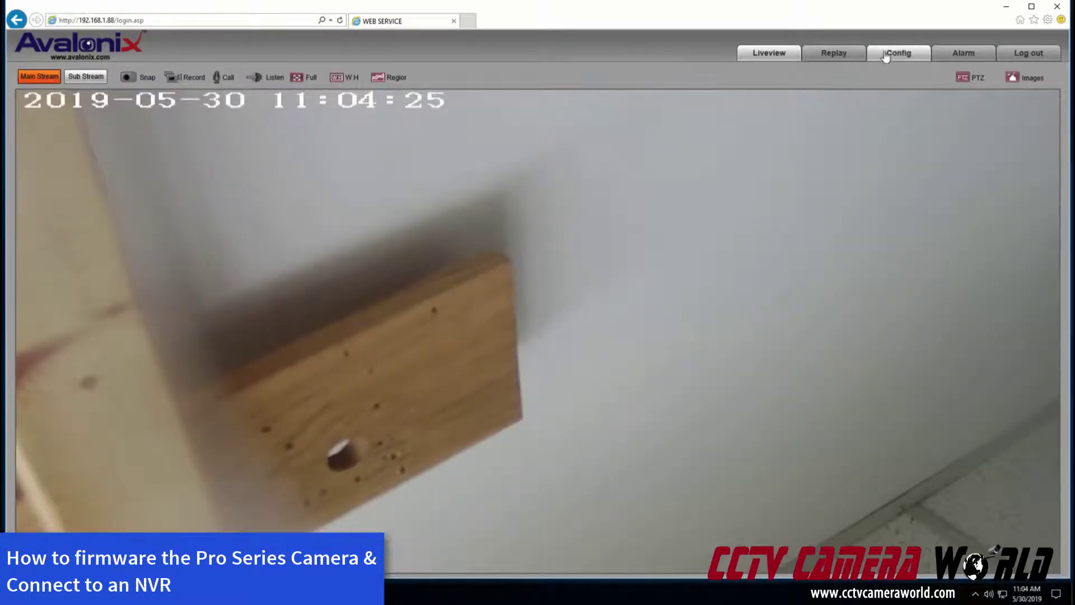
Confirm System Info shows firmware version 8.8.63.46, then open a blank new tab
{"action": "left_click", "coordinate": [886, 56]}
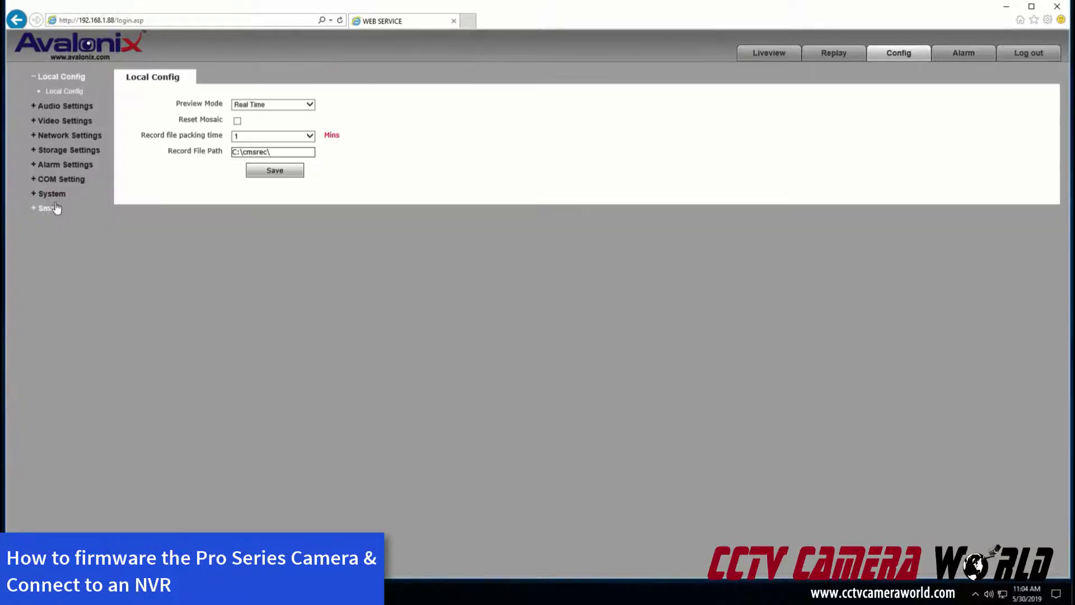
{"action": "left_click", "coordinate": [55, 194]}
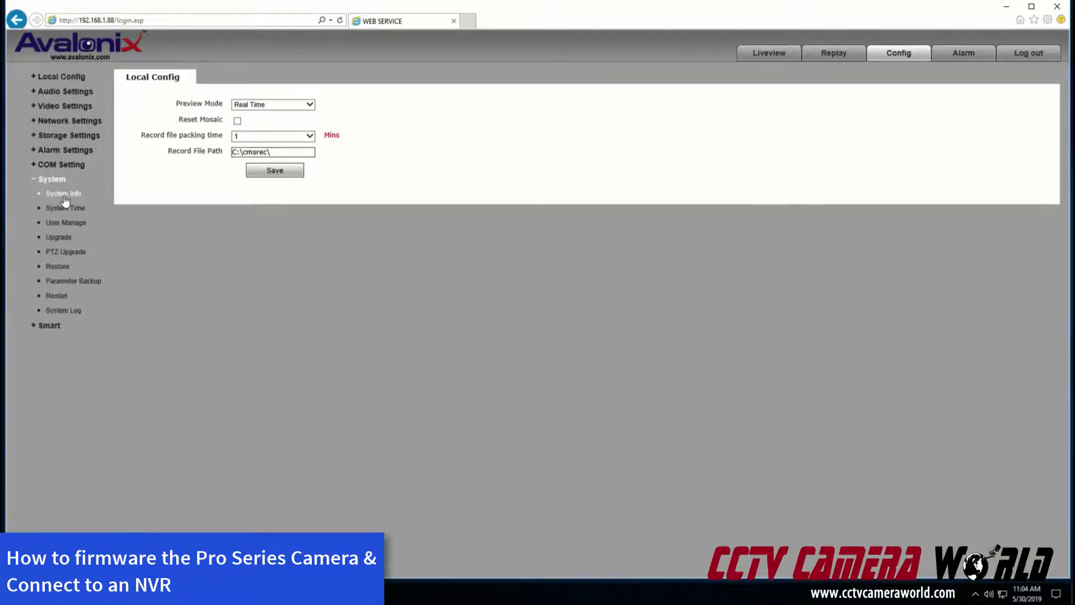
{"action": "left_click", "coordinate": [64, 197]}
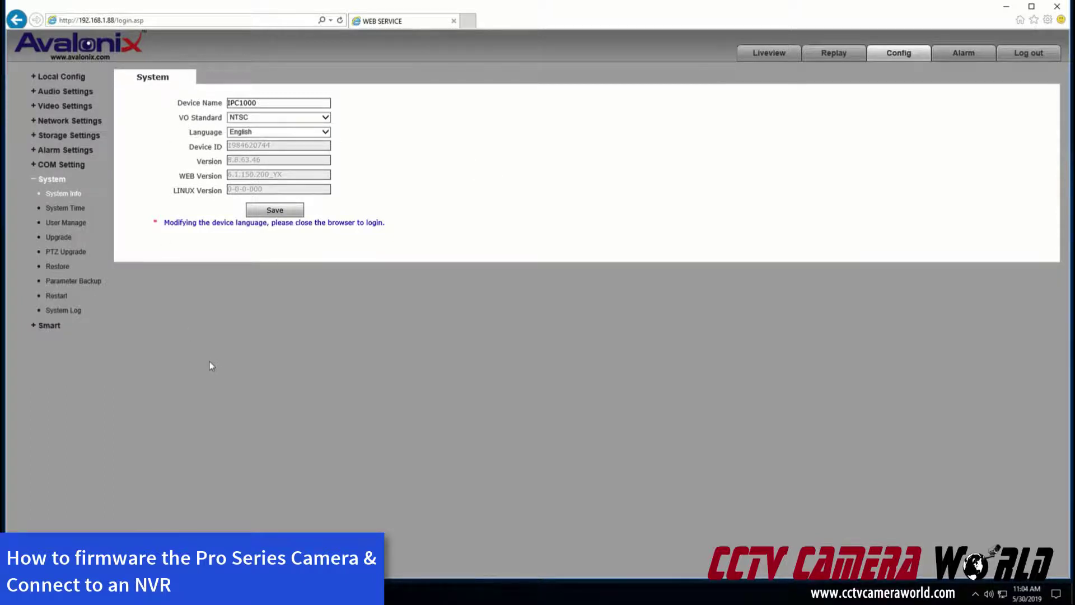
{"action": "left_click", "coordinate": [467, 21]}
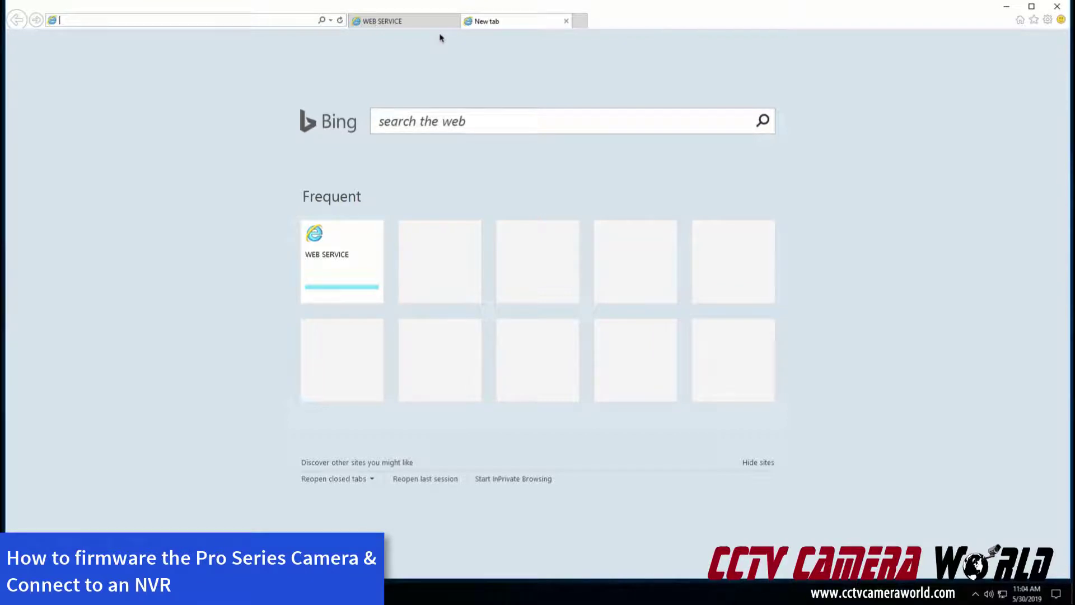
Enter the NVR address 192.168.1.106 in the new tab's address bar
{"action": "type", "text": "192"}
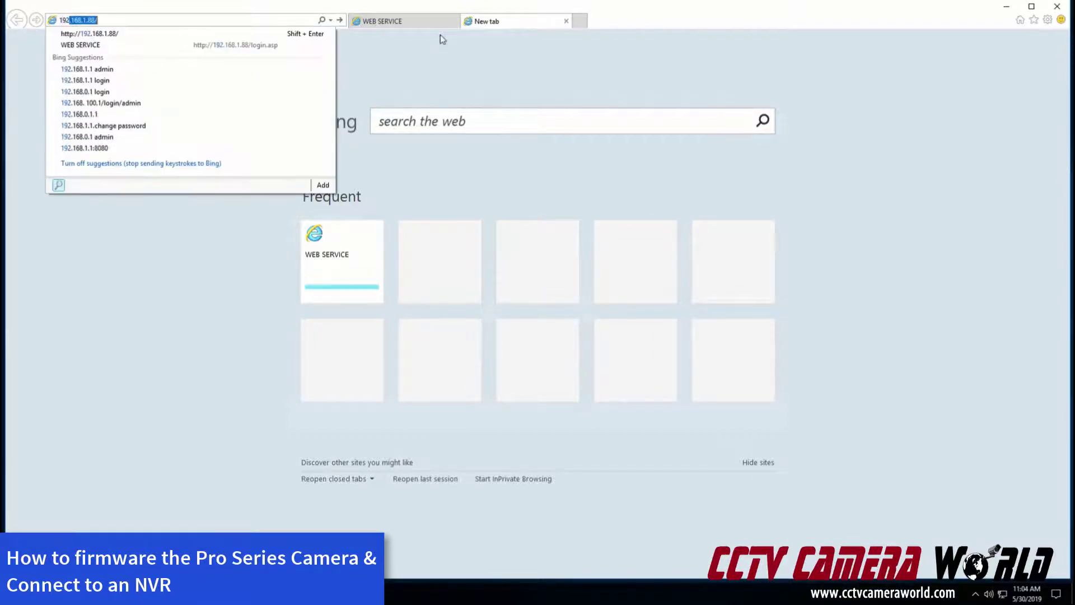
{"action": "type", "text": ".168.1"}
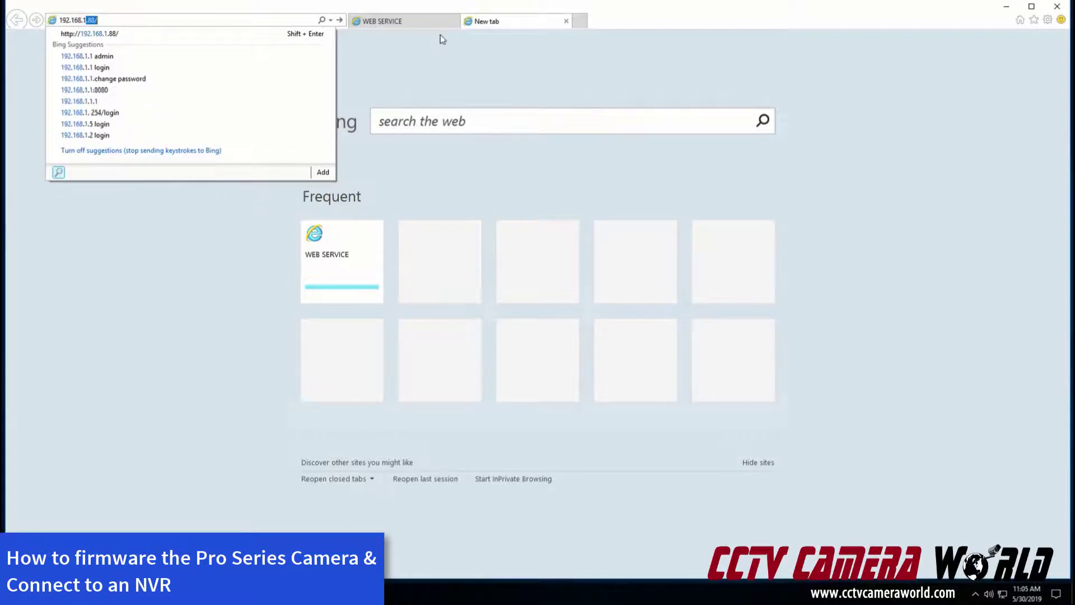
{"action": "type", "text": ".106"}
Load the NVR page at 192.168.1.106 and attempt to sign in as admin
{"action": "key", "text": "Return"}
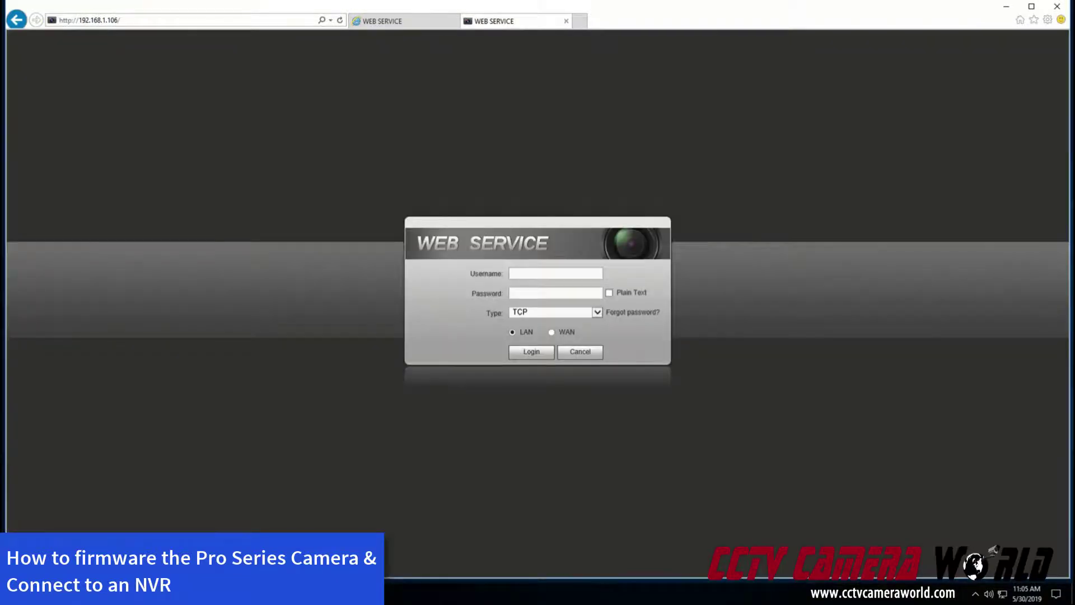
{"action": "left_click", "coordinate": [548, 275]}
{"action": "type", "text": "admin"}
{"action": "key", "text": "Tab"}
{"action": "type", "text": "admin123"}
{"action": "key", "text": "Return"}
Dismiss the invalid-login alert, sign in with the correct password, and clear the preview message
{"action": "left_click", "coordinate": [599, 337]}
{"action": "type", "text": "••••••••"}
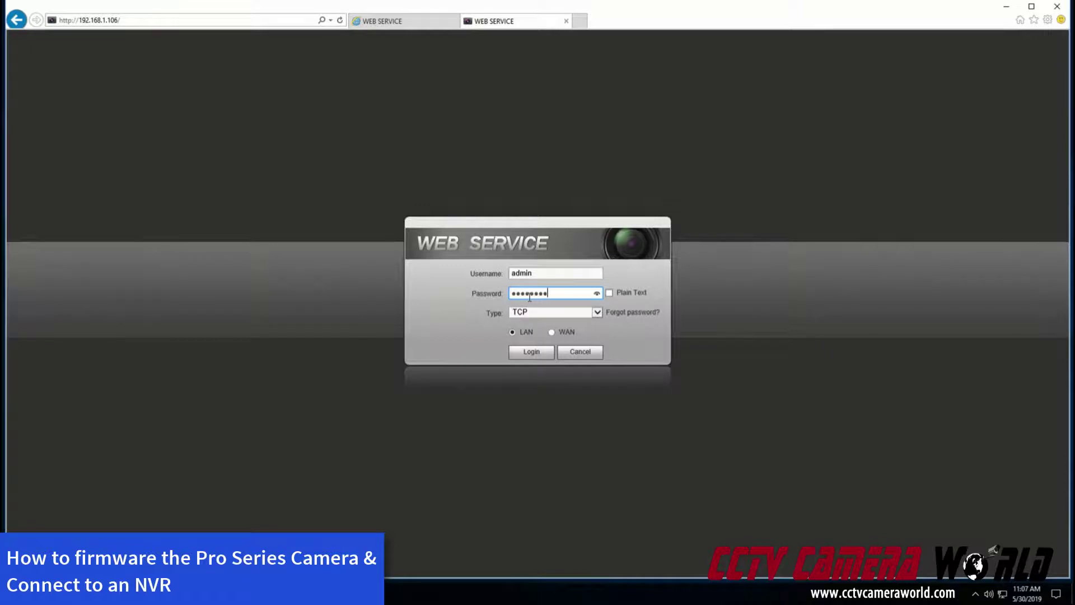
{"action": "key", "text": "Return"}
{"action": "left_click", "coordinate": [600, 298]}
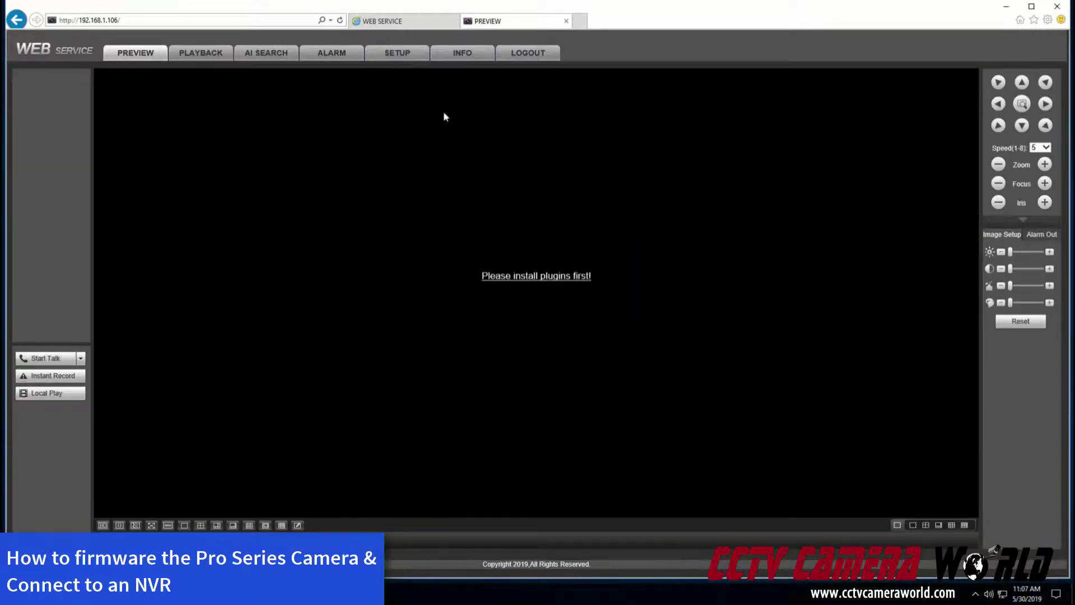
Run a Device Search from SETUP > Camera > Registration to find the camera at 192.168.1.88
{"action": "left_click", "coordinate": [395, 53]}
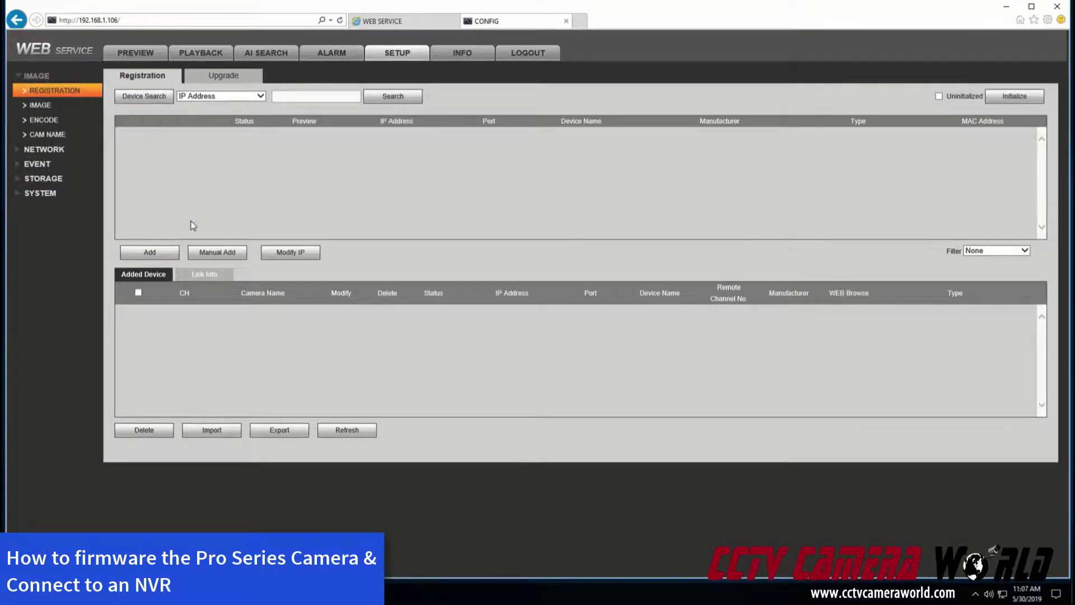
{"action": "left_click", "coordinate": [147, 99]}
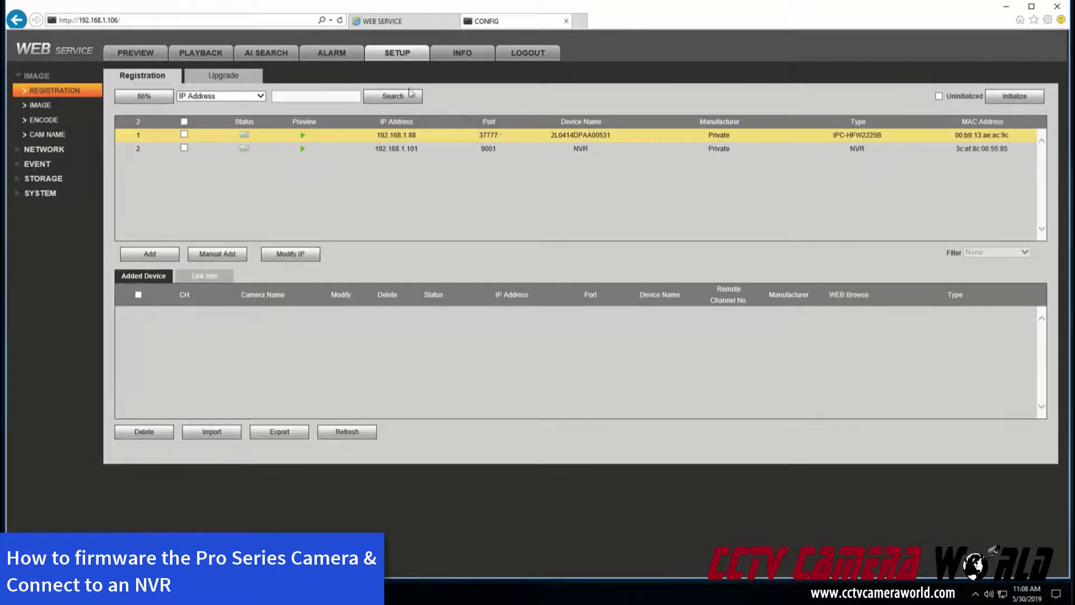
Return to the camera's web page and open its System > System Time settings
{"action": "left_click", "coordinate": [374, 23]}
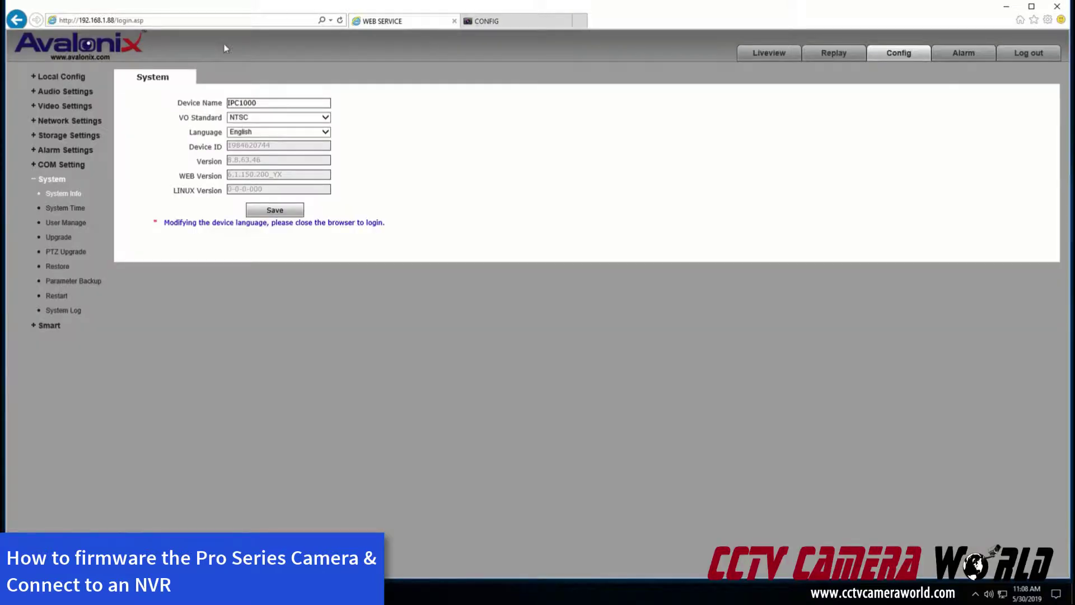
{"action": "left_click", "coordinate": [769, 53]}
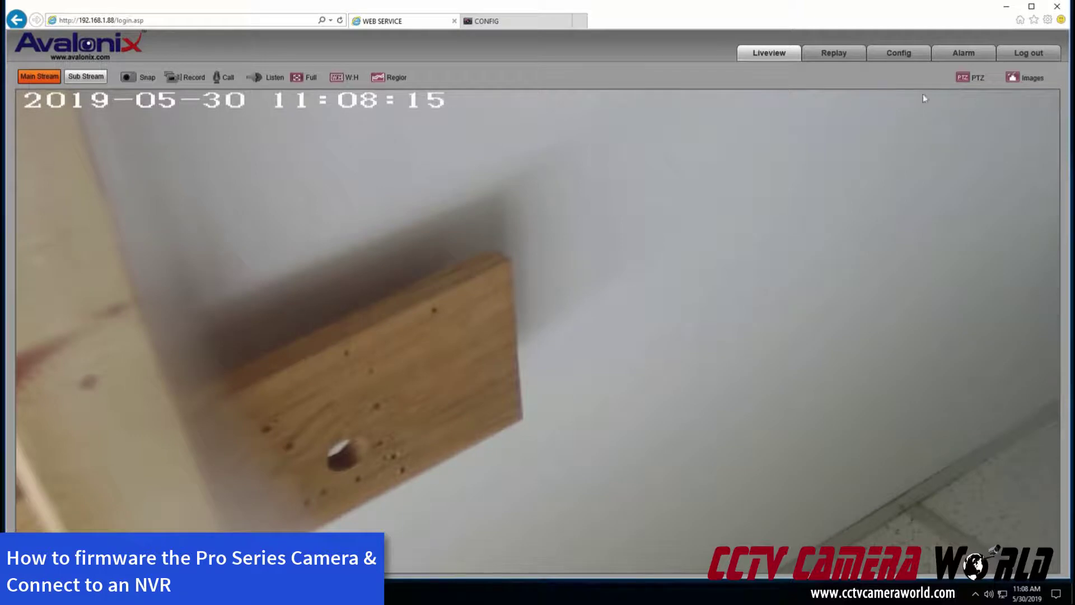
{"action": "left_click", "coordinate": [899, 53]}
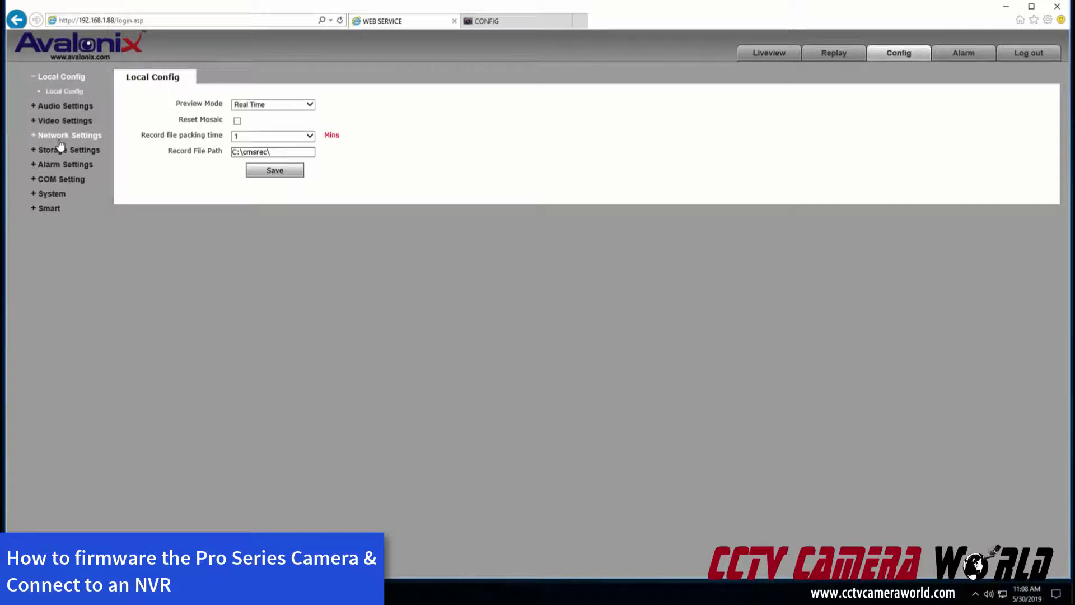
{"action": "left_click", "coordinate": [45, 193]}
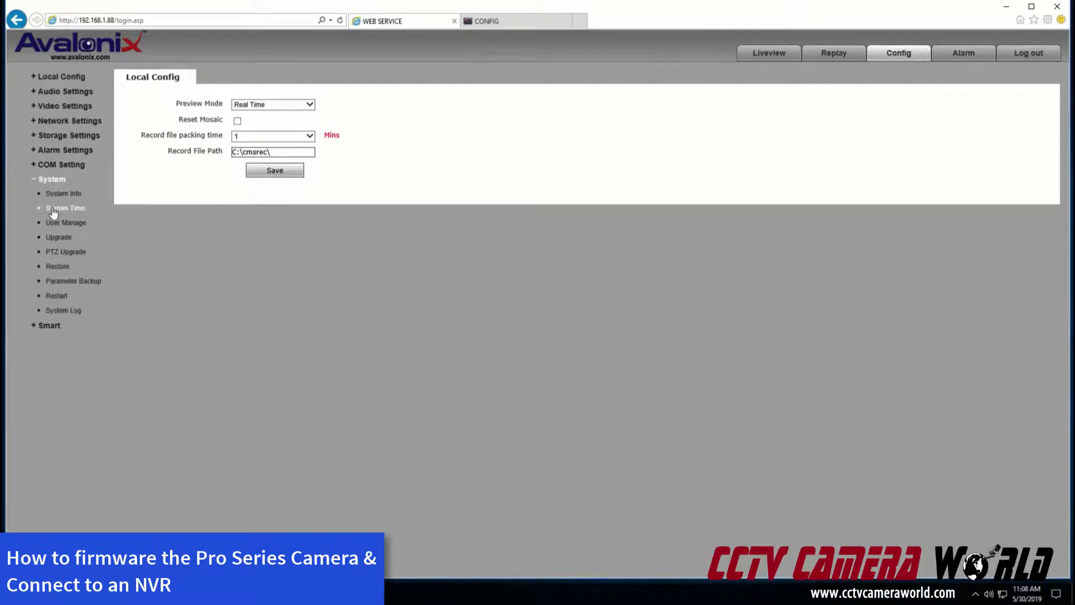
{"action": "left_click", "coordinate": [61, 207]}
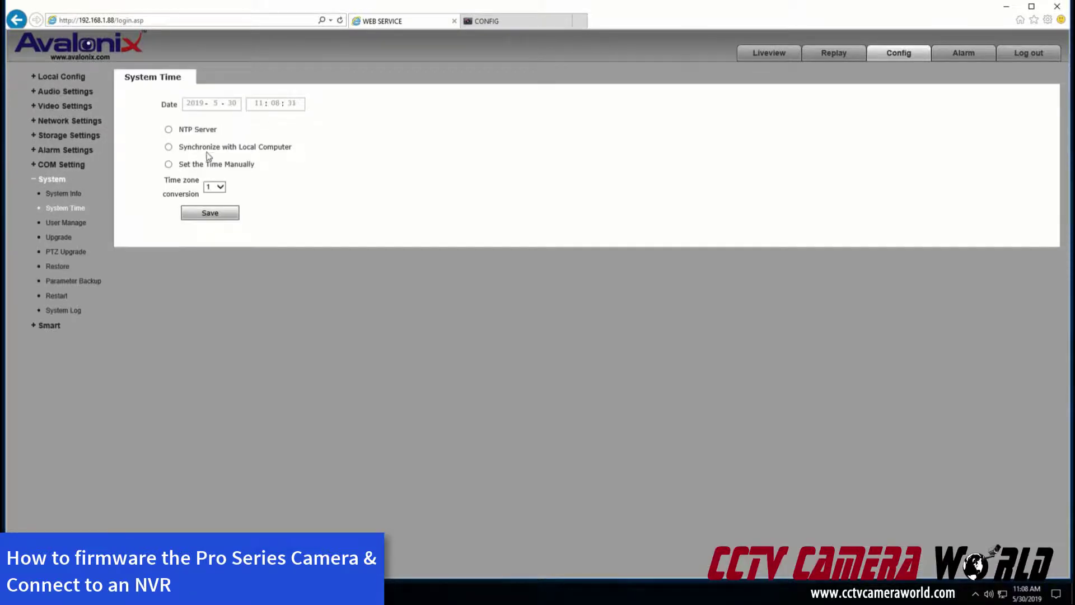
Set the camera time manually to 22:08, save, check live view, then return to the NVR tab
{"action": "left_click", "coordinate": [168, 164]}
{"action": "left_click", "coordinate": [259, 103]}
{"action": "type", "text": "22"}
{"action": "left_click", "coordinate": [227, 211]}
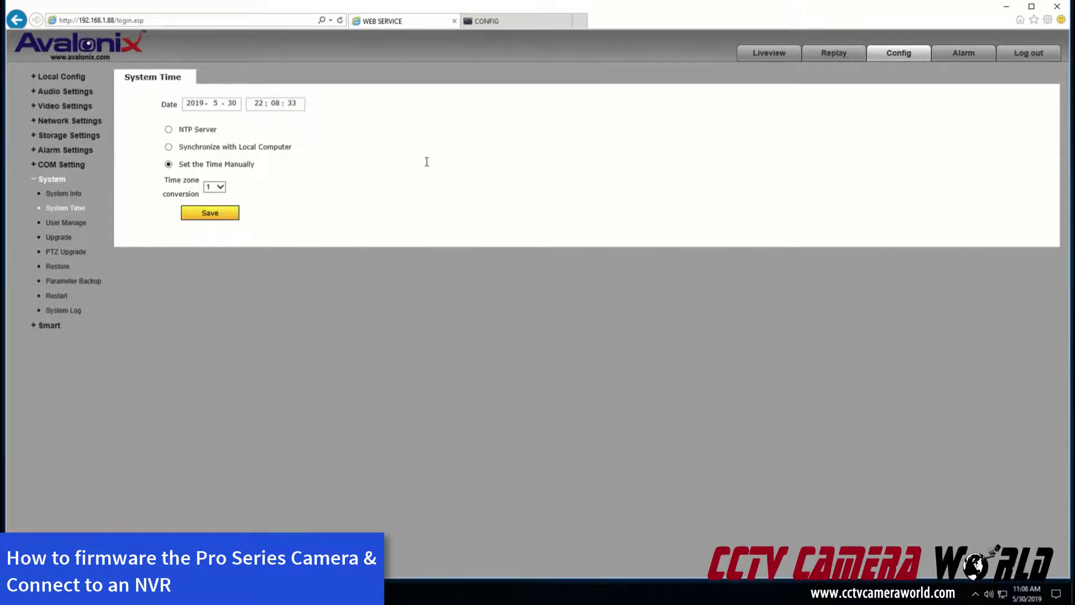
{"action": "left_click", "coordinate": [781, 58]}
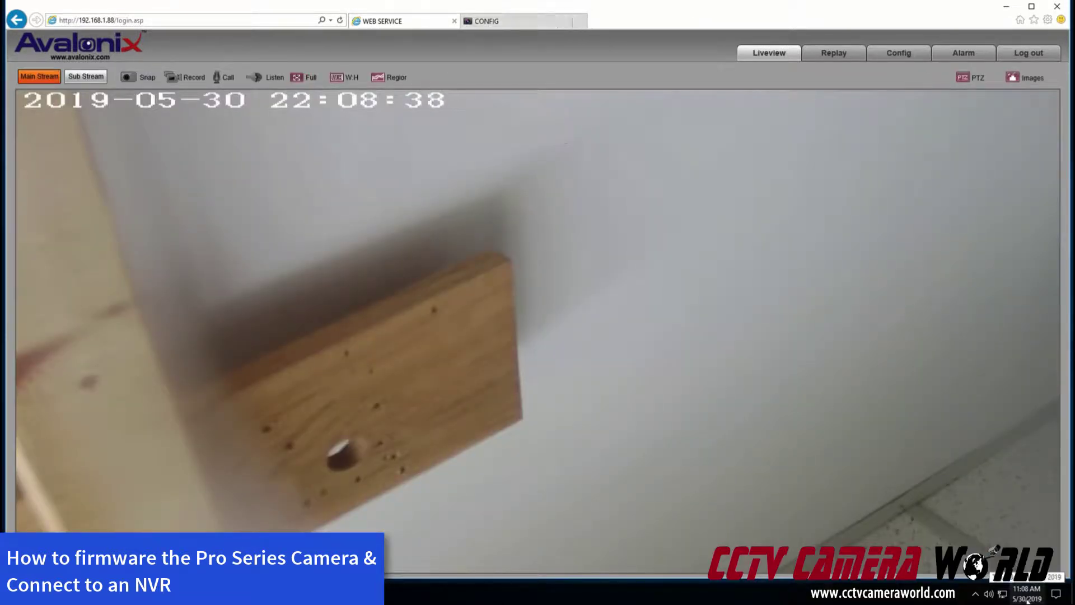
{"action": "left_click", "coordinate": [500, 22]}
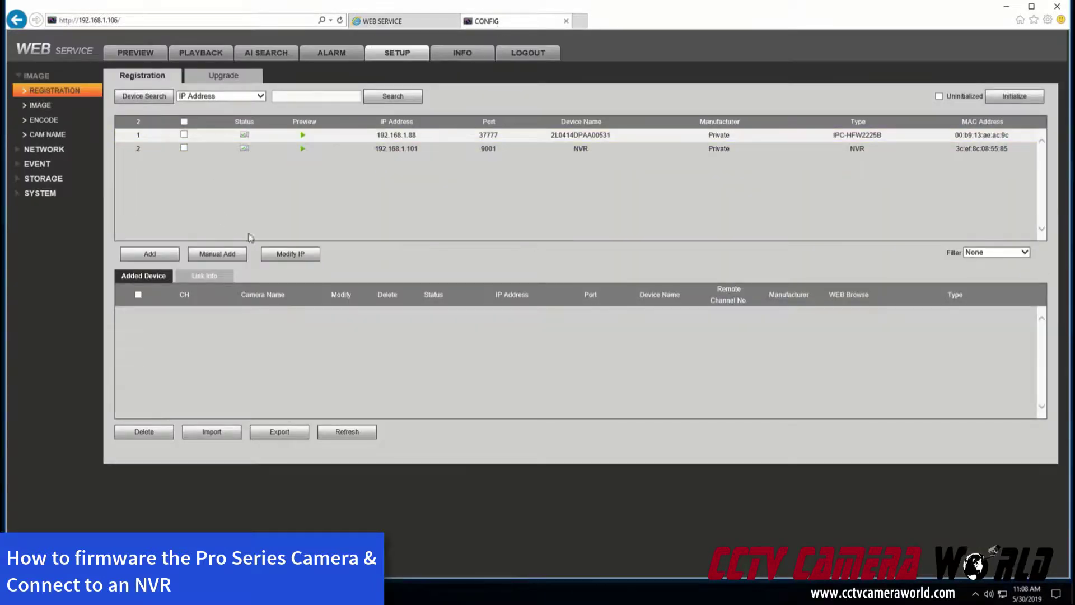
Manually add the camera at 192.168.1.88 with its password, creating channel D1 on port 37777
{"action": "left_click", "coordinate": [227, 256]}
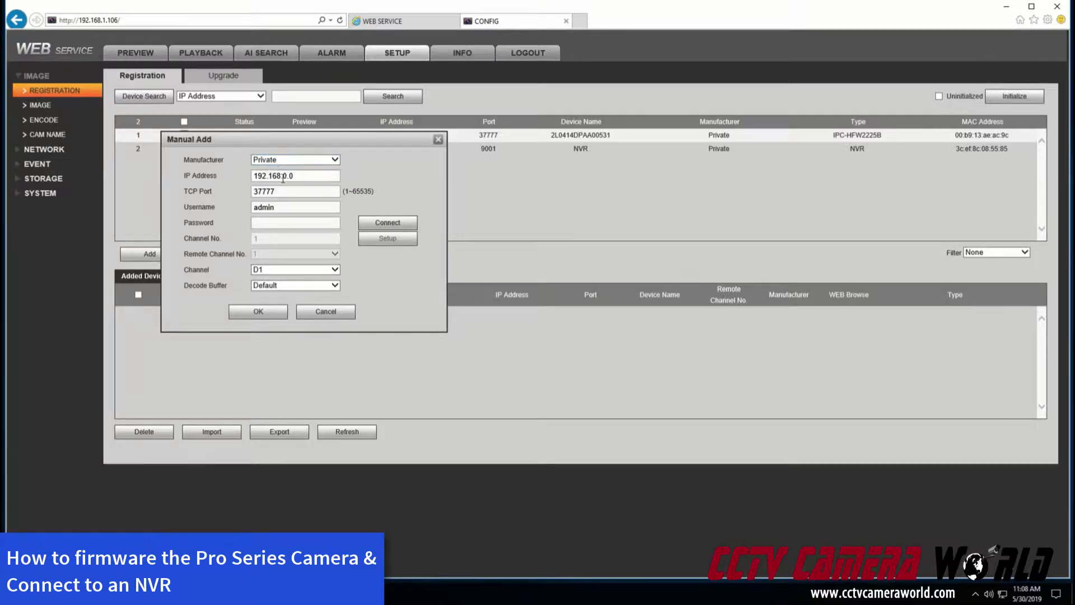
{"action": "left_click_drag", "start_coordinate": [281, 176], "coordinate": [341, 175]}
{"action": "type", "text": "1.88"}
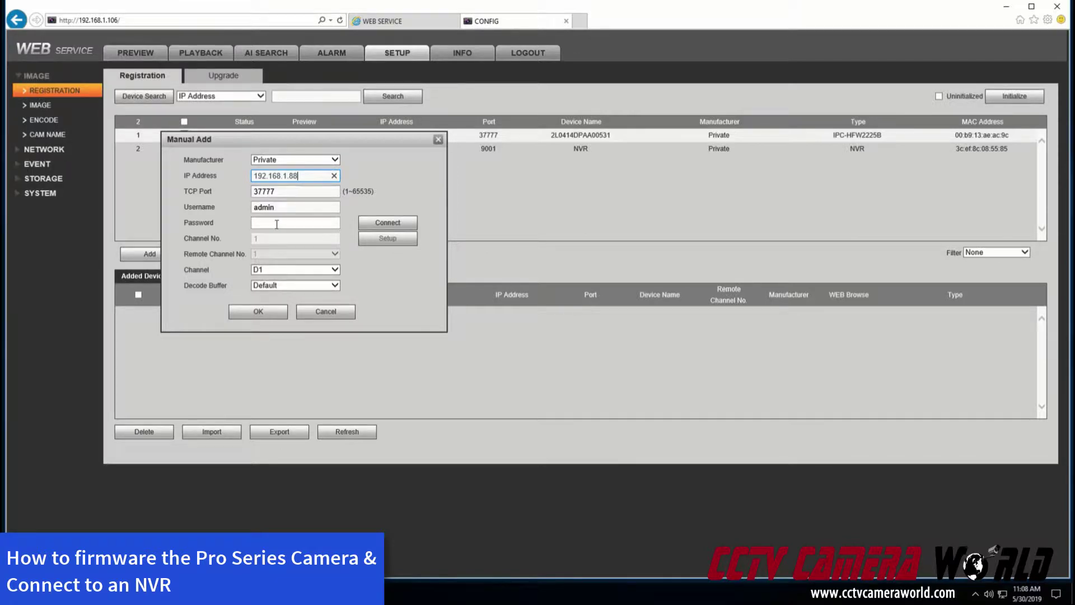
{"action": "left_click", "coordinate": [277, 224]}
{"action": "type", "text": "admin"}
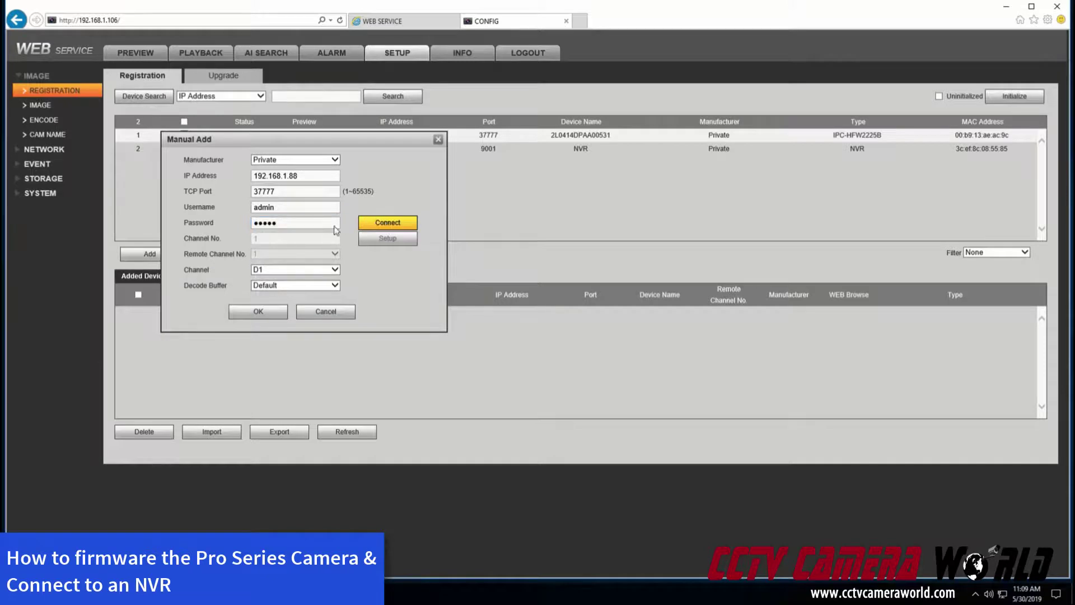
{"action": "left_click", "coordinate": [275, 314]}
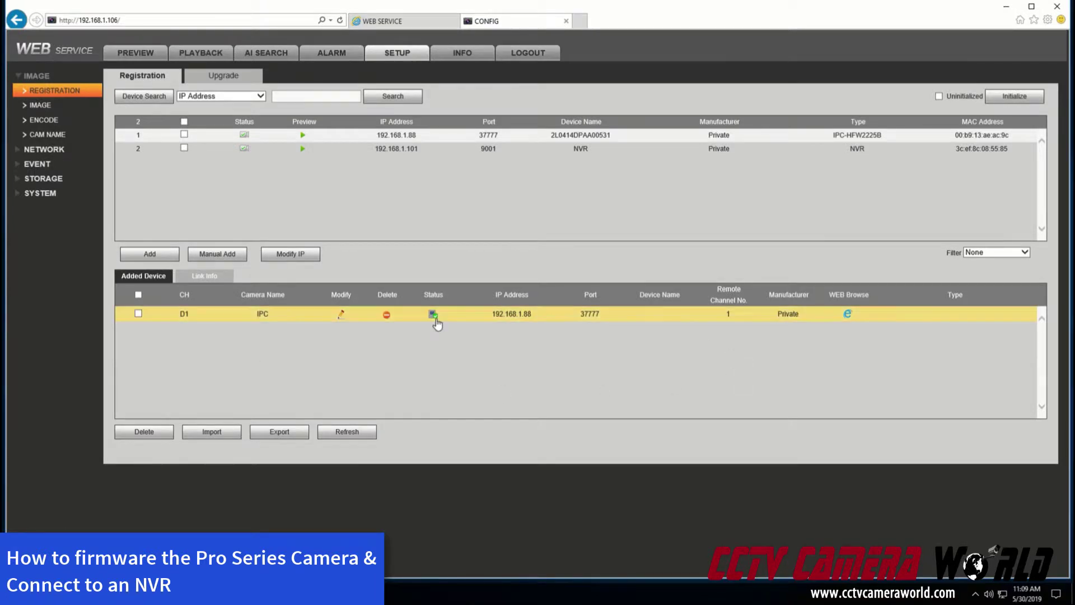
Check the camera's live view and configuration page, then return to the NVR tab
{"action": "left_click", "coordinate": [390, 22]}
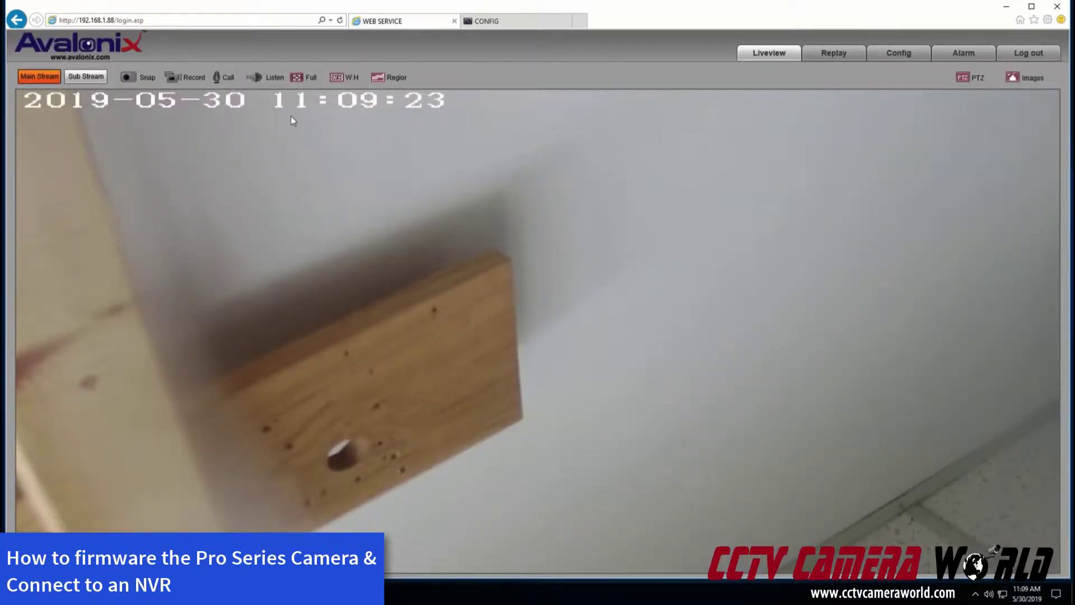
{"action": "left_click", "coordinate": [887, 58]}
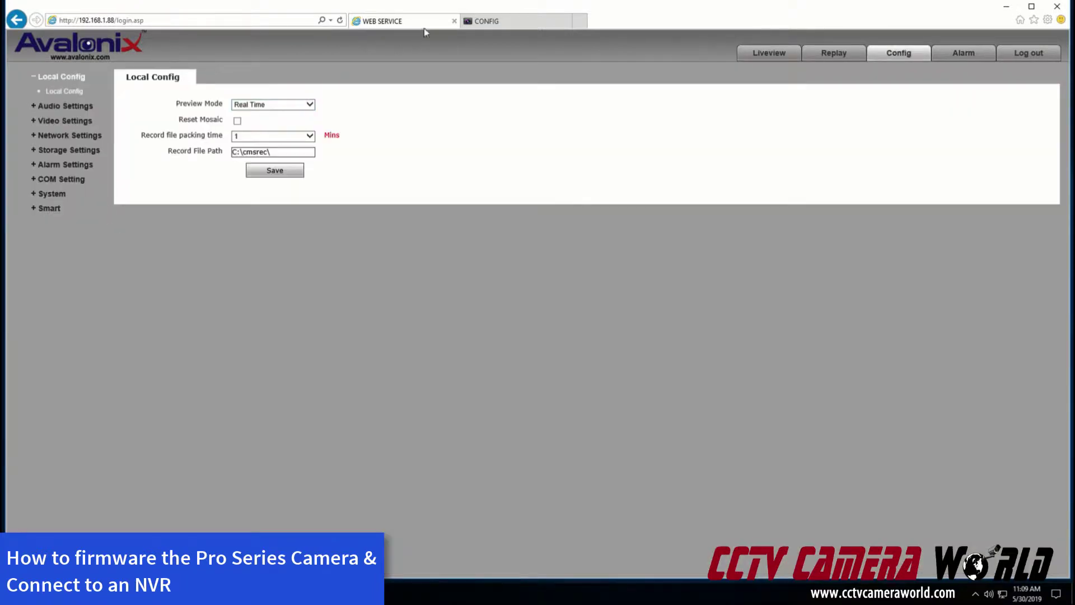
{"action": "left_click", "coordinate": [502, 22]}
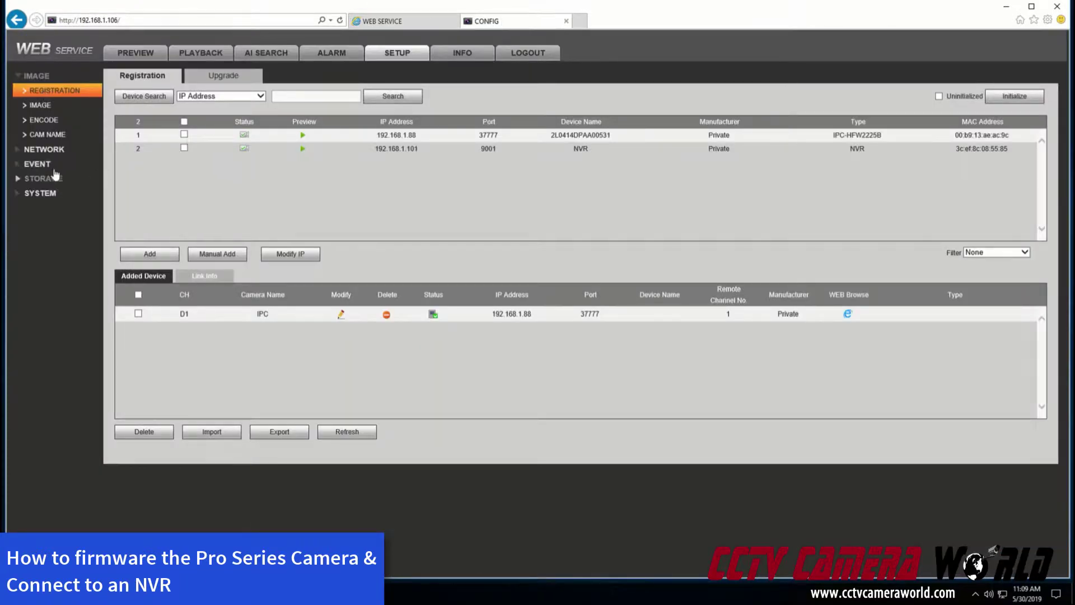
Review the NVR's SYSTEM > GENERAL Date&Time settings, then download the 2.06 MB webplugin.exe from Preview
{"action": "left_click", "coordinate": [41, 192]}
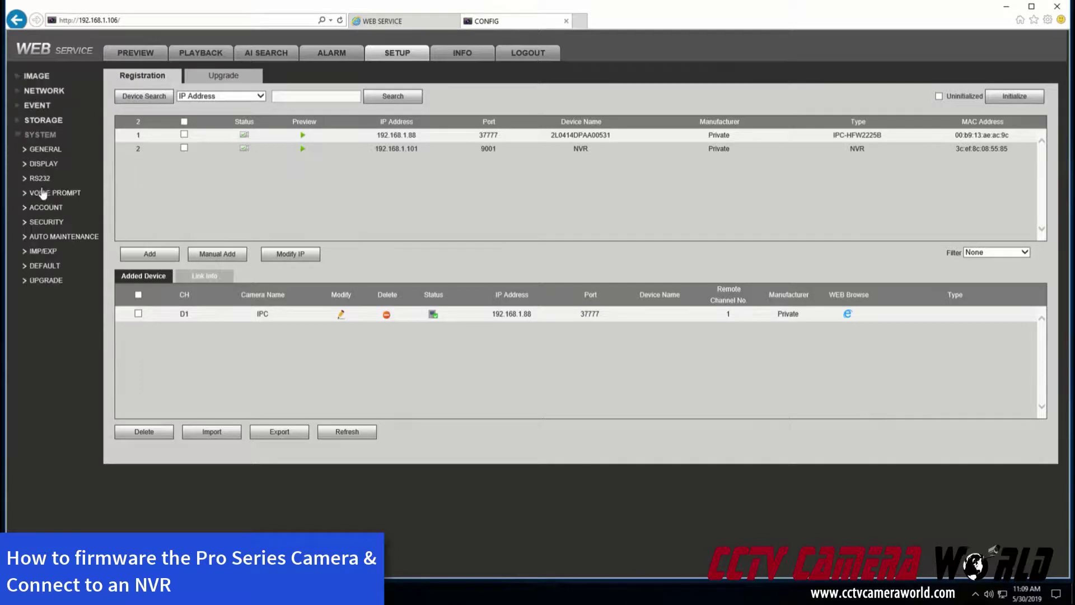
{"action": "left_click", "coordinate": [45, 149]}
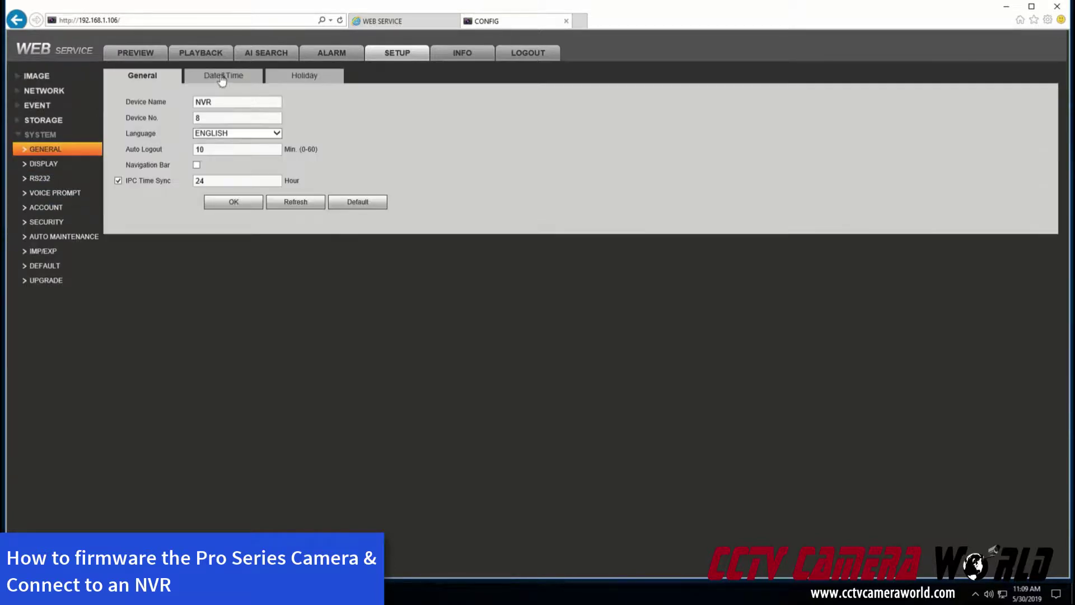
{"action": "left_click", "coordinate": [222, 78]}
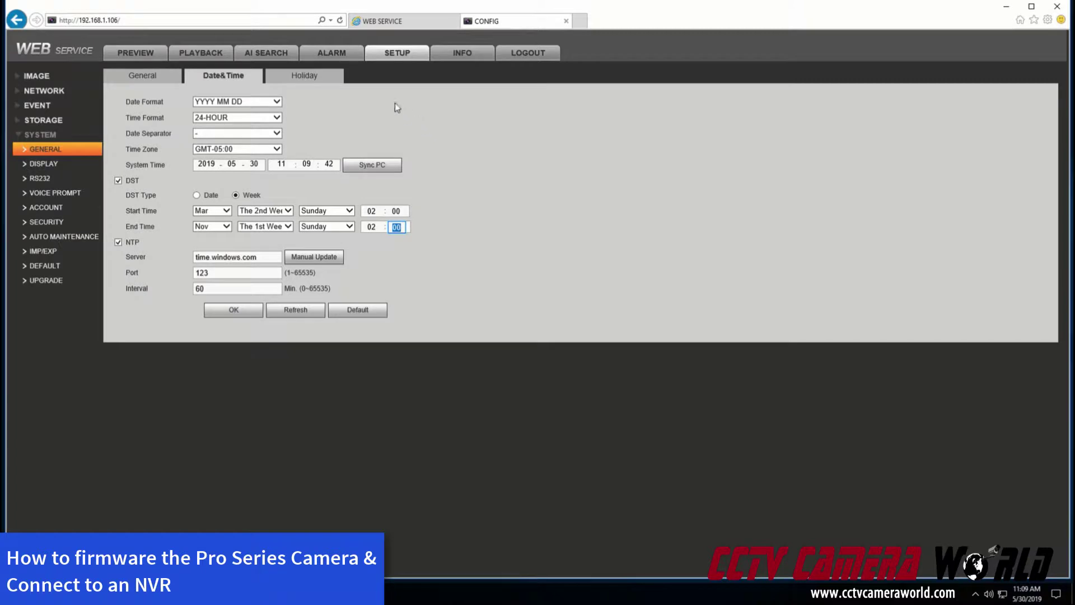
{"action": "left_click", "coordinate": [151, 58]}
{"action": "left_click", "coordinate": [538, 277]}
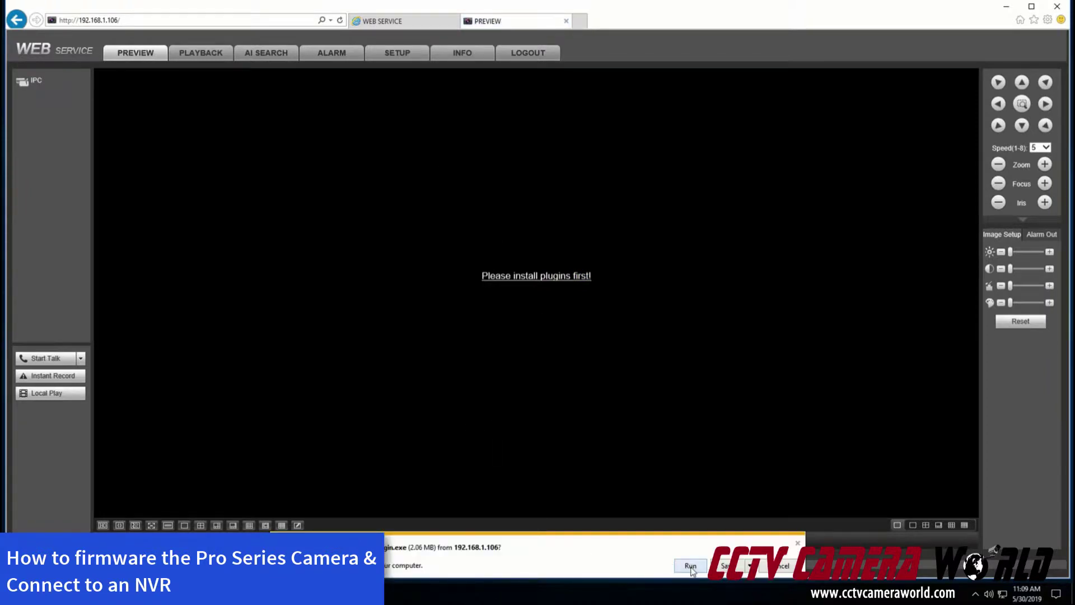
Install webplugin.exe, stream the IPC channel on its sub stream, then reopen Date&Time settings
{"action": "left_click", "coordinate": [690, 566]}
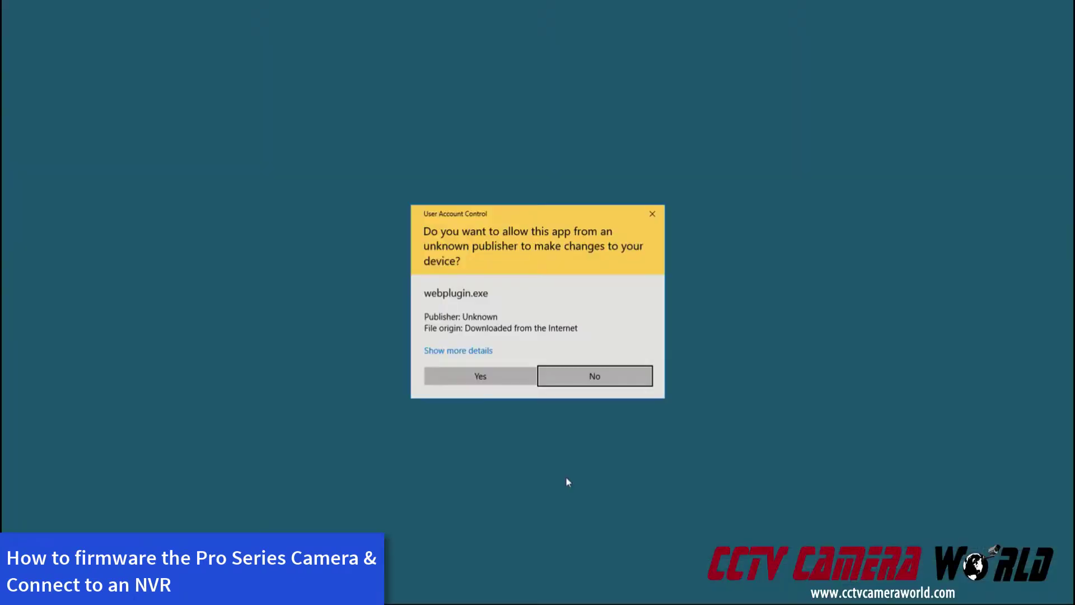
{"action": "left_click", "coordinate": [485, 379]}
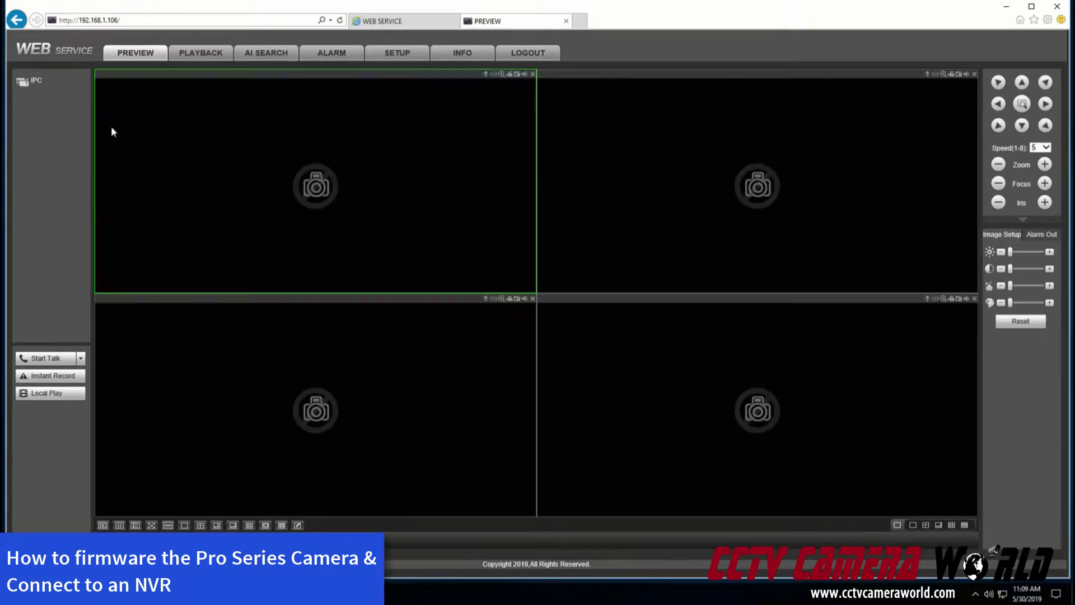
{"action": "left_click", "coordinate": [45, 85]}
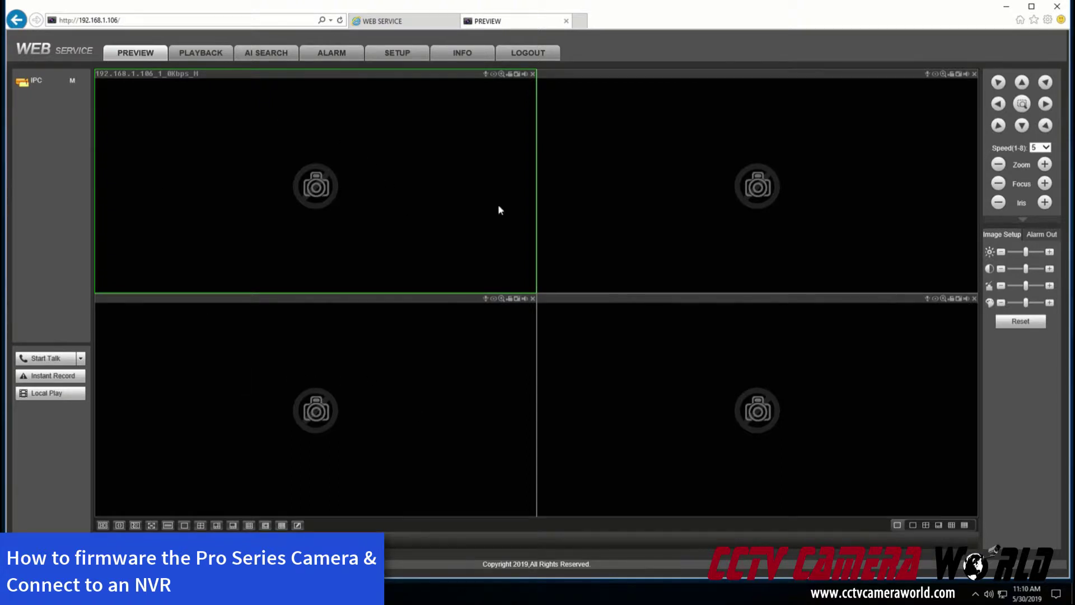
{"action": "left_click", "coordinate": [78, 84]}
{"action": "left_click", "coordinate": [62, 104]}
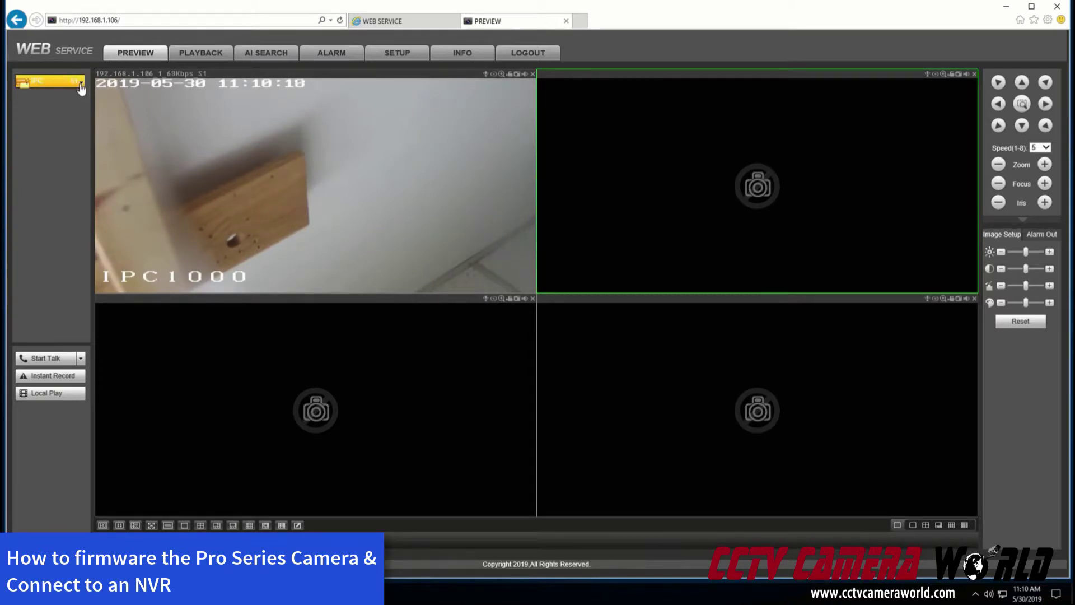
{"action": "left_click", "coordinate": [384, 53]}
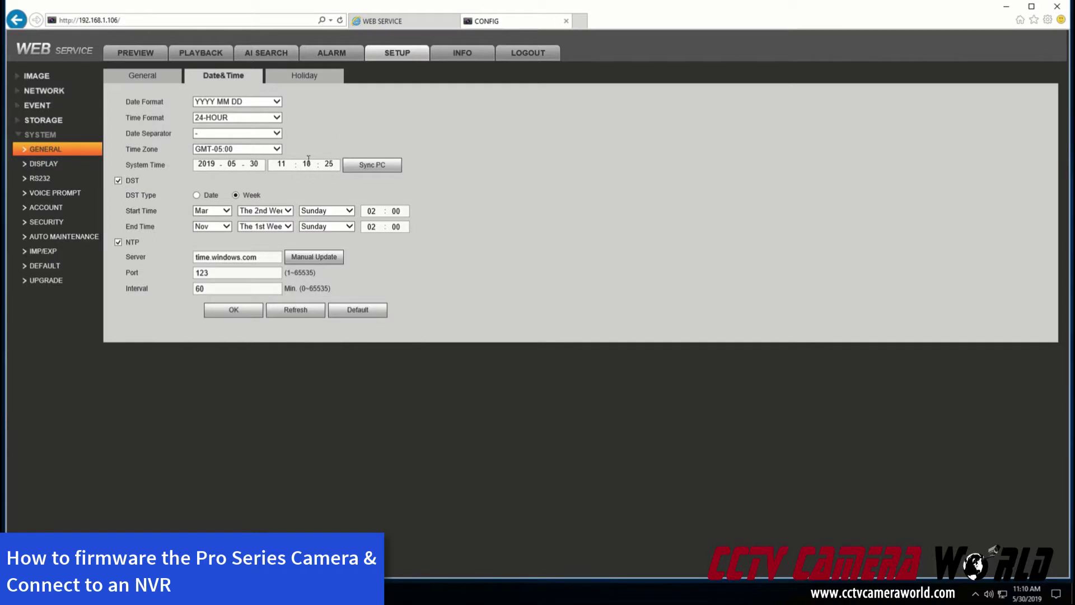
Correct the NVR system time hour from 22 to 15, save, and confirm the camera's live view reads 15:10
{"action": "left_click", "coordinate": [281, 164]}
{"action": "type", "text": "22"}
{"action": "left_click", "coordinate": [282, 164]}
{"action": "type", "text": "15"}
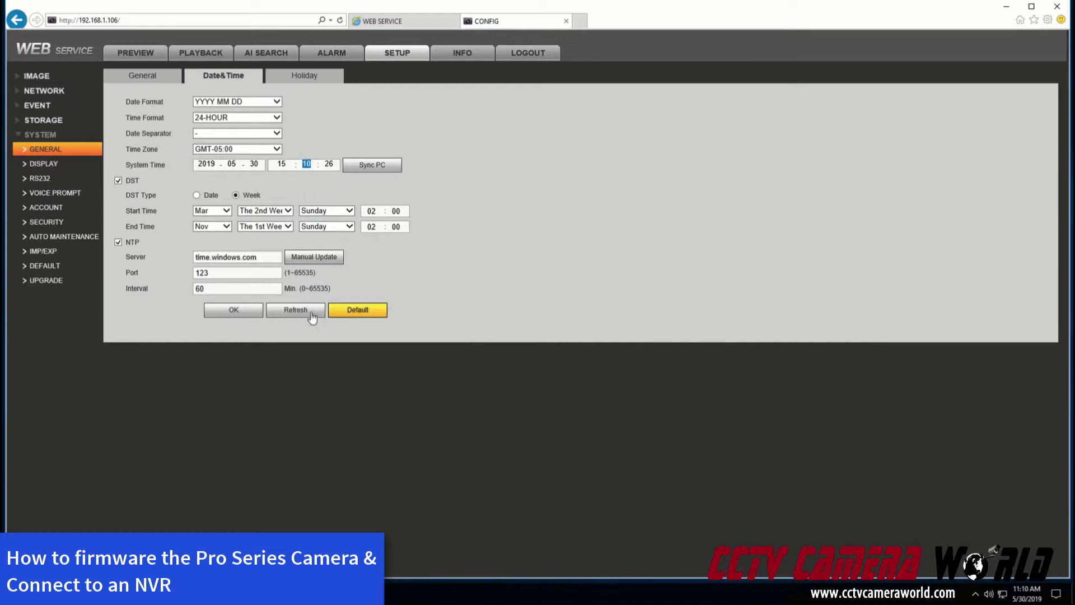
{"action": "left_click", "coordinate": [241, 311]}
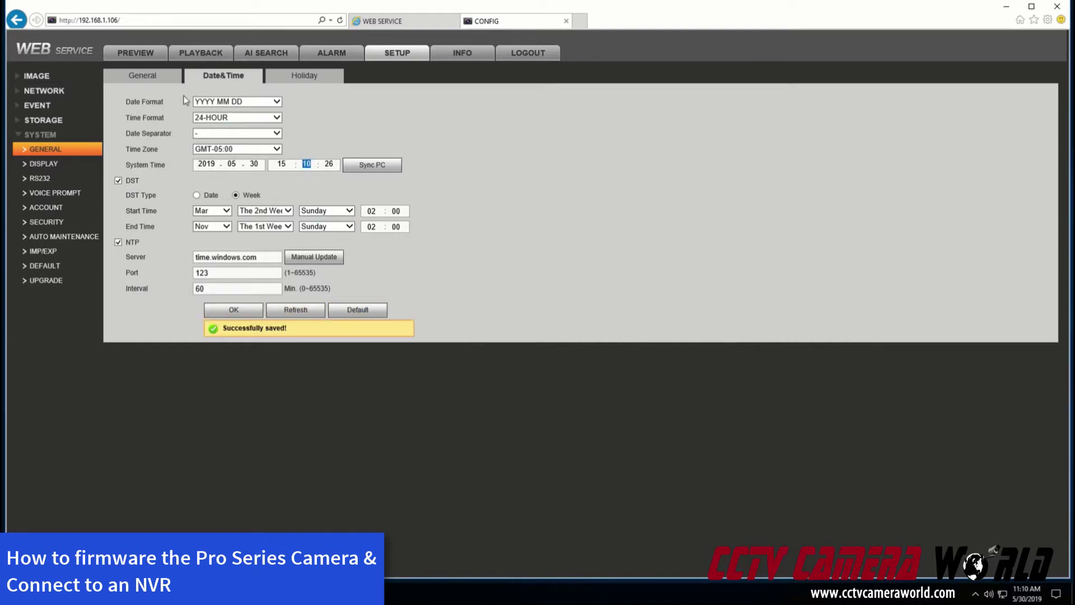
{"action": "left_click", "coordinate": [379, 23]}
{"action": "left_click", "coordinate": [761, 53]}
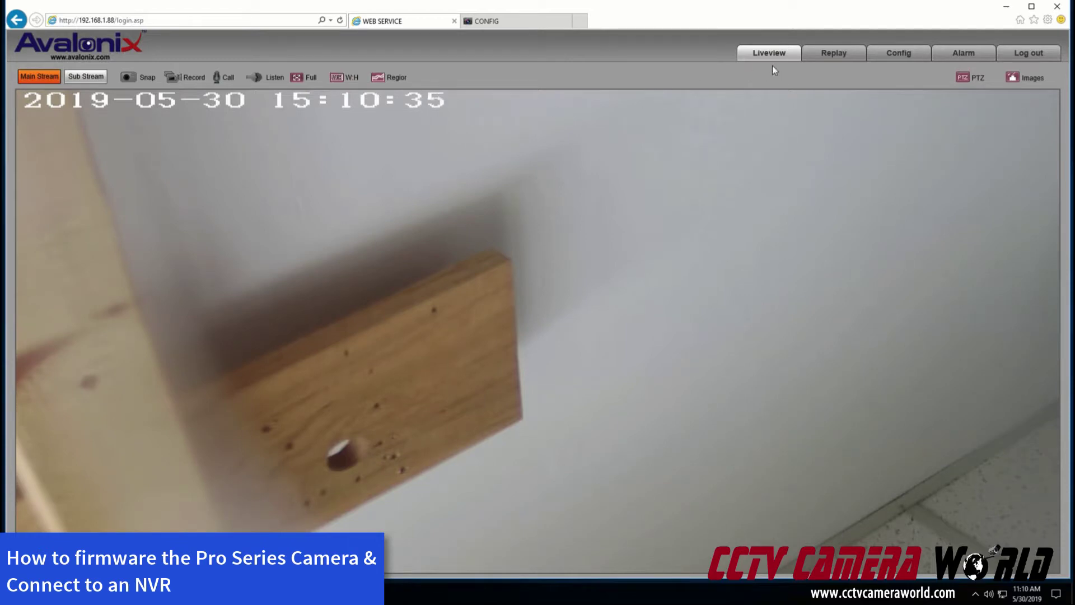
Go back to NVR Web Service and view its INFO Version page with system version V3.216.0000005.0
{"action": "left_click", "coordinate": [495, 25]}
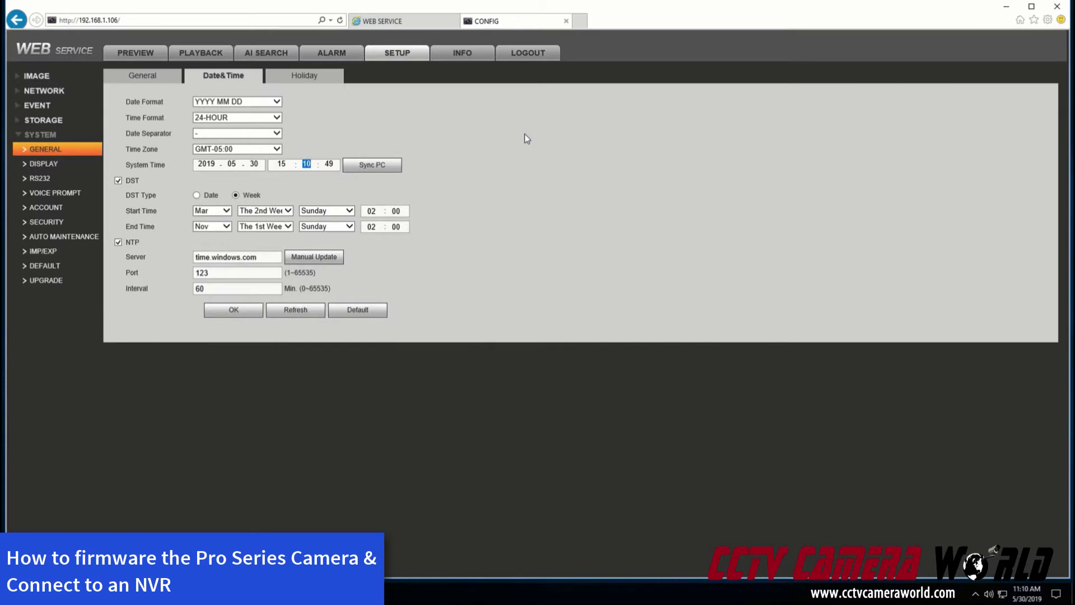
{"action": "left_click", "coordinate": [454, 56]}
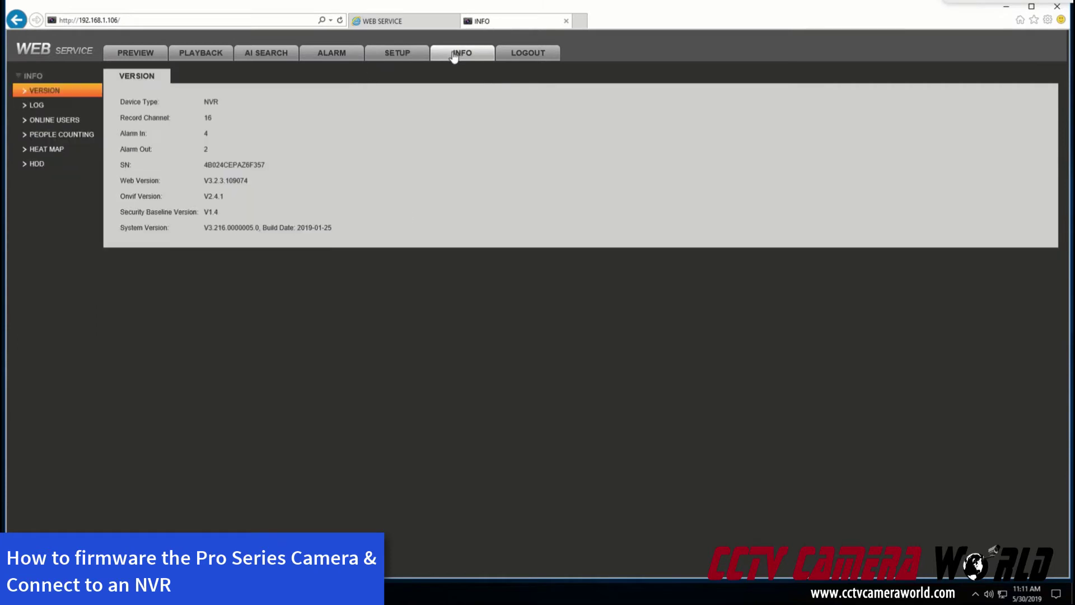